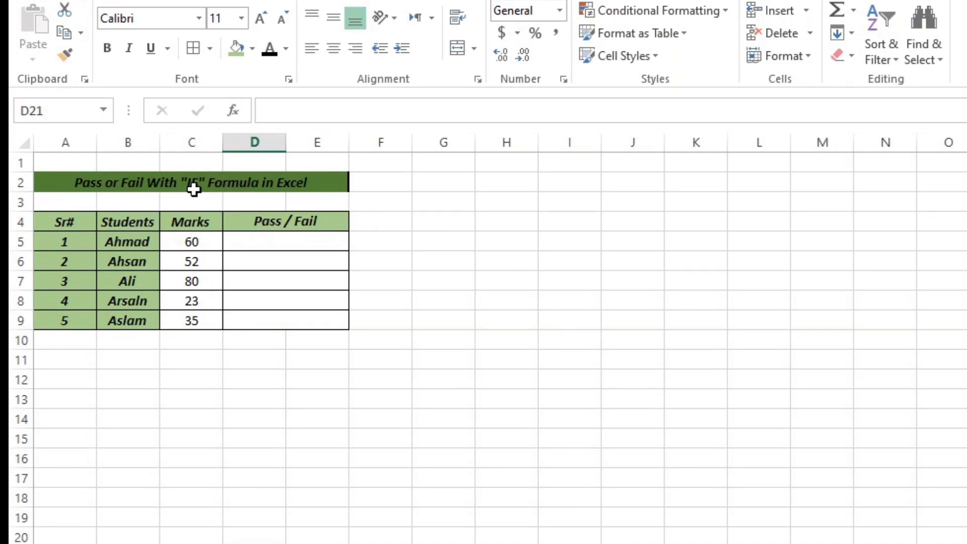
- Begin an IF formula in D5 of the Pass / Fail column with the logical test C5<40
double_click(280, 243)
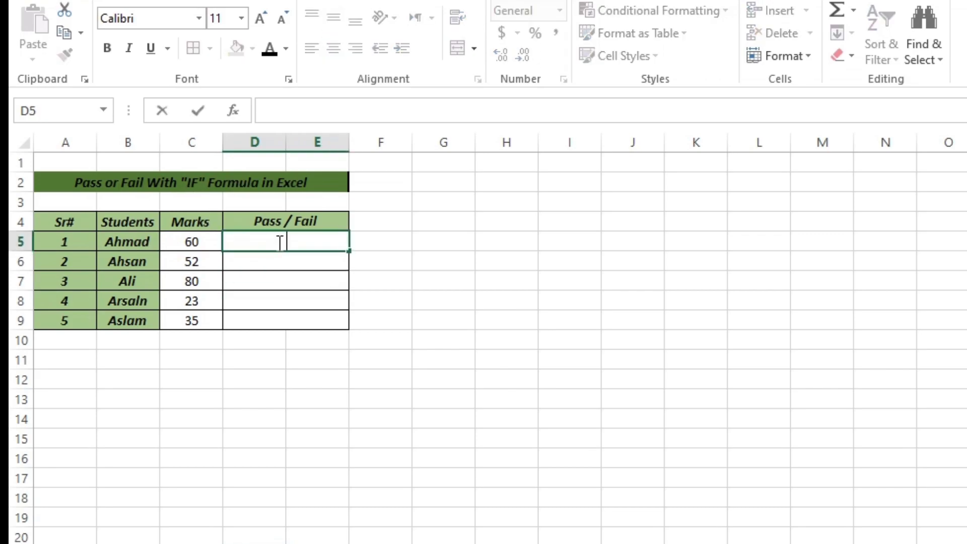
type("=")
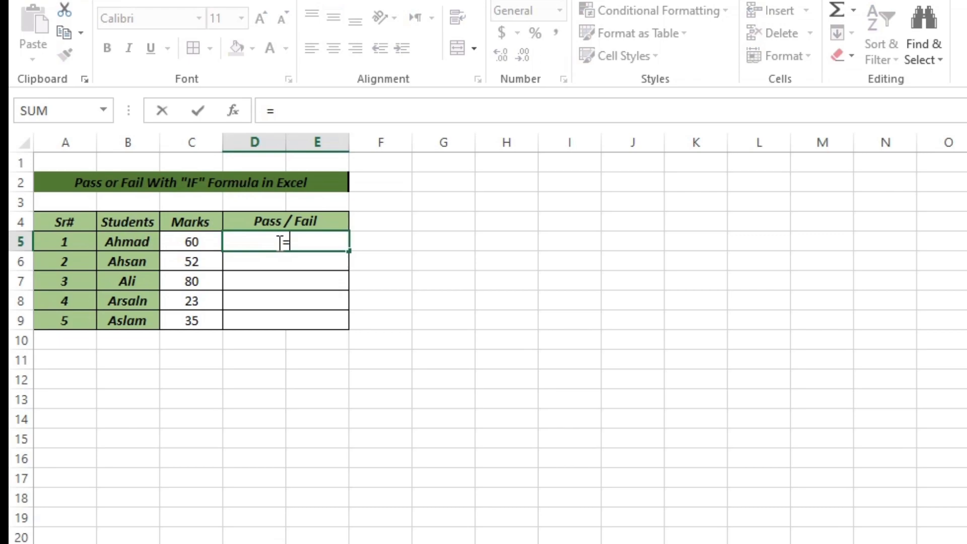
type("if")
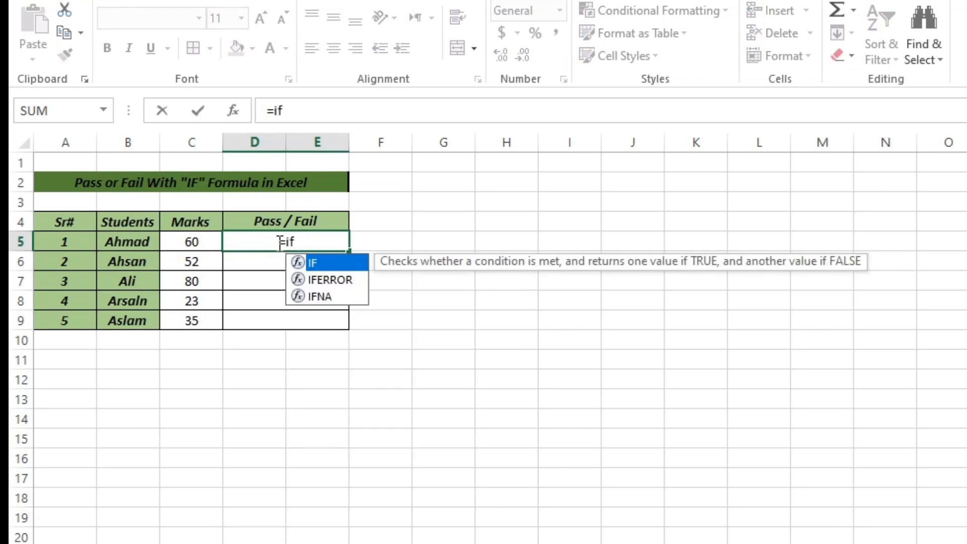
type("(")
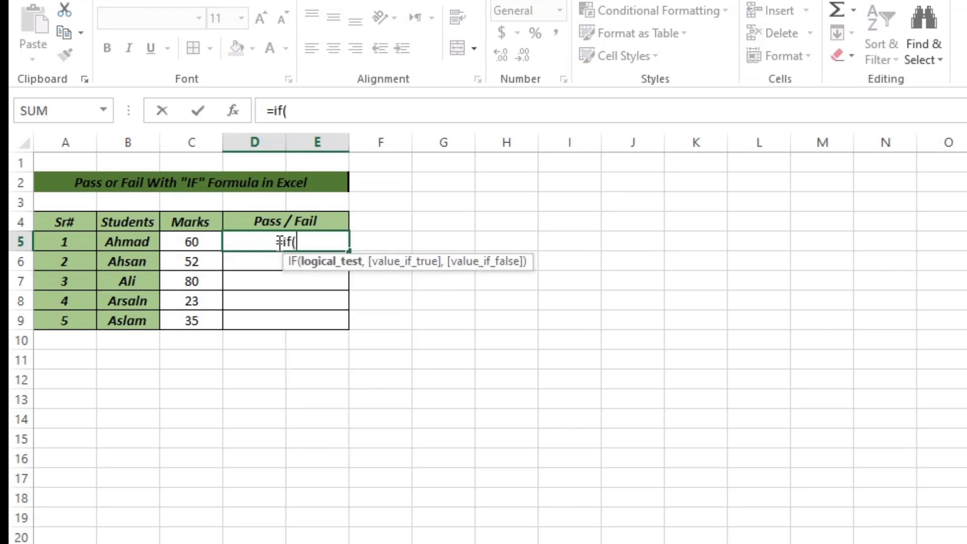
left_click(203, 245)
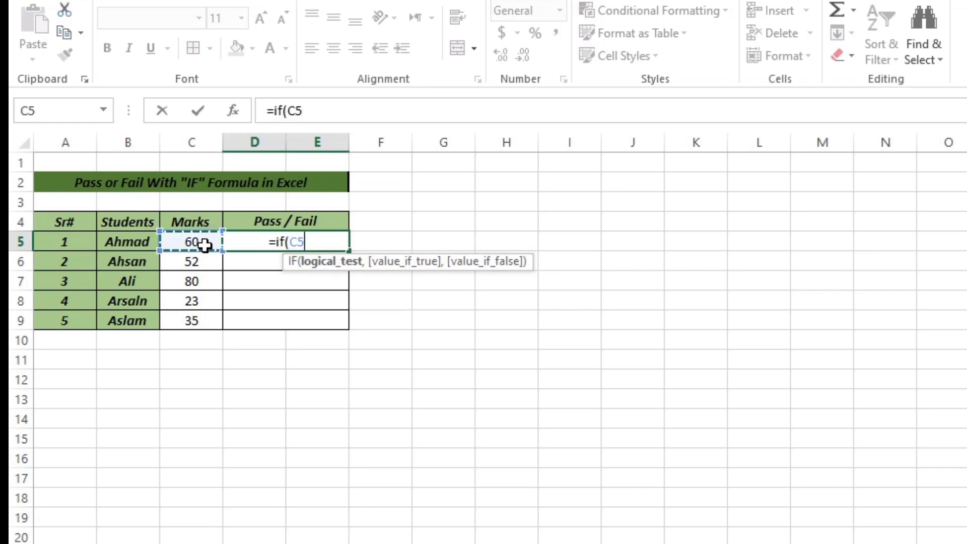
type("<")
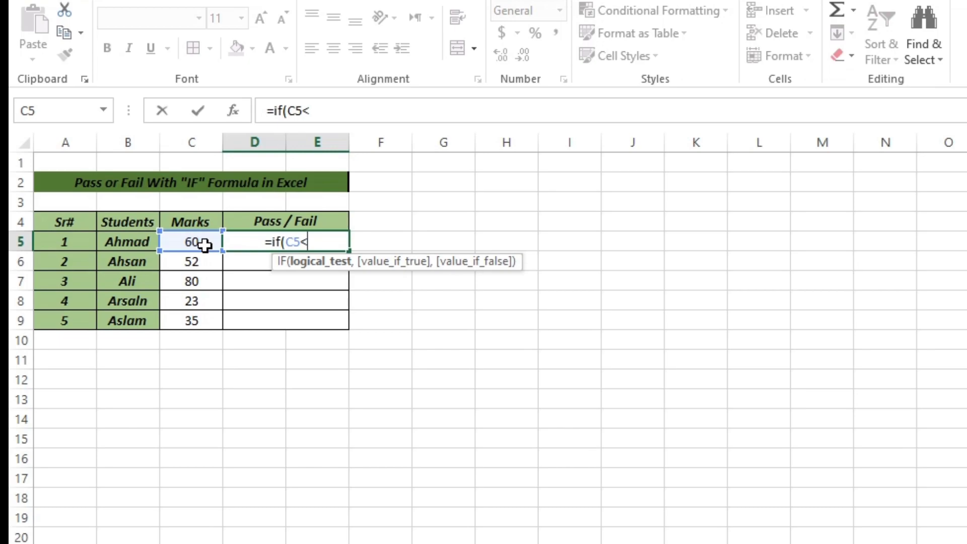
type("40")
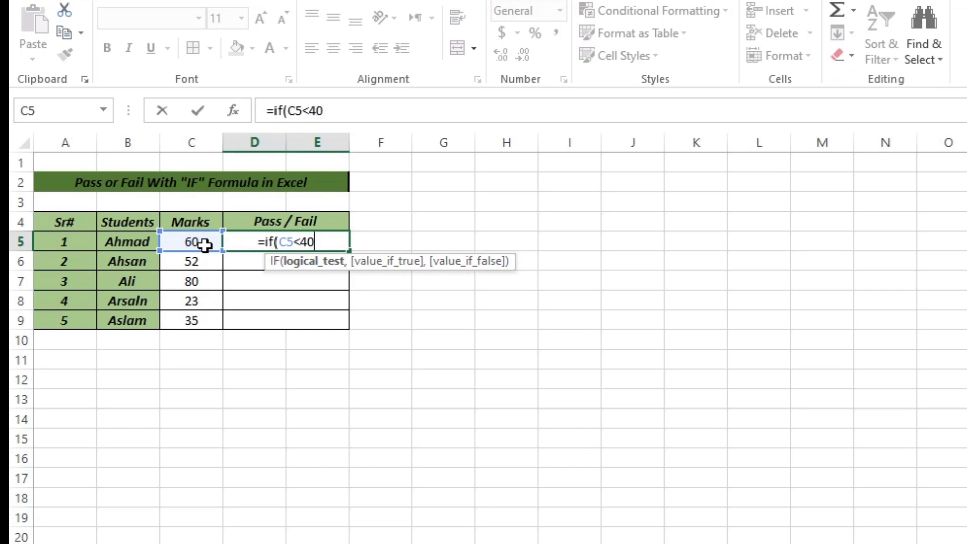
type(",")
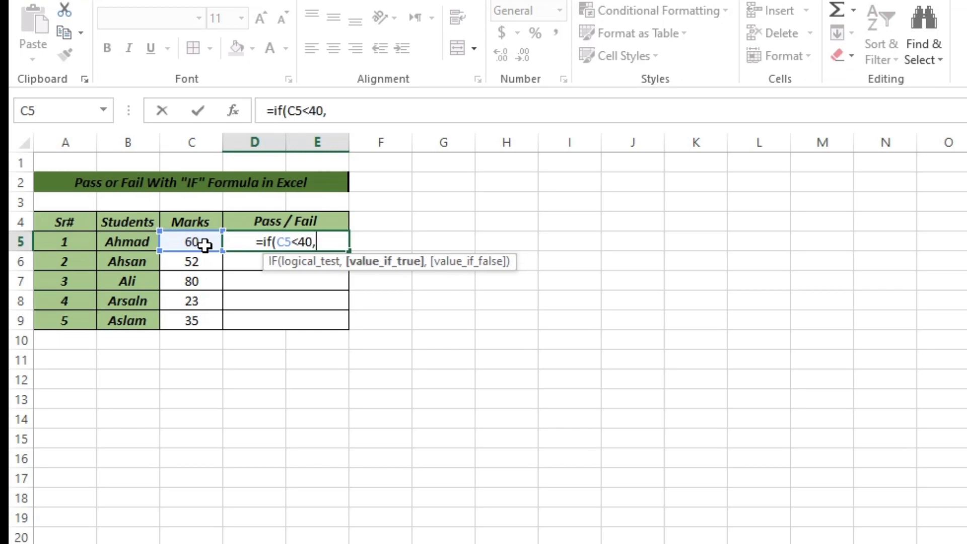
type("\"")
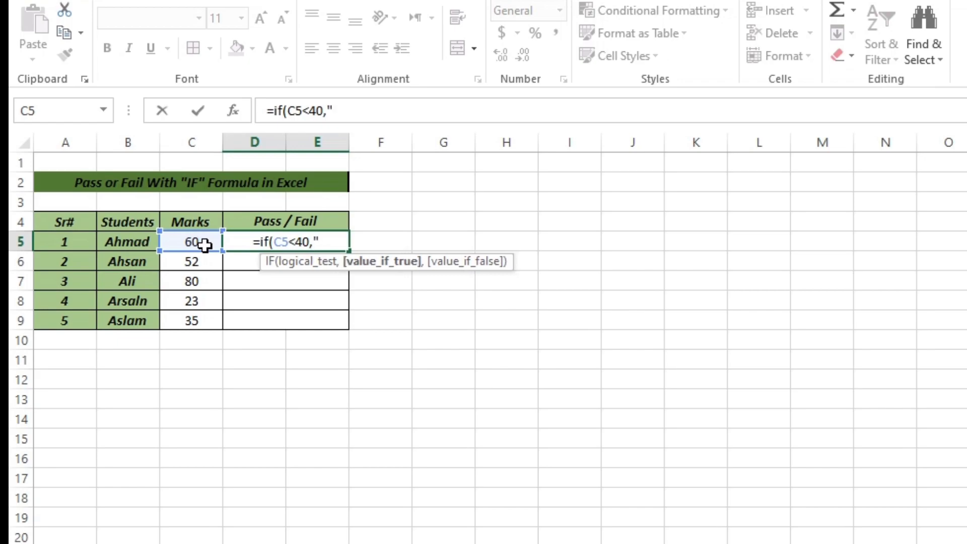
type("FAI")
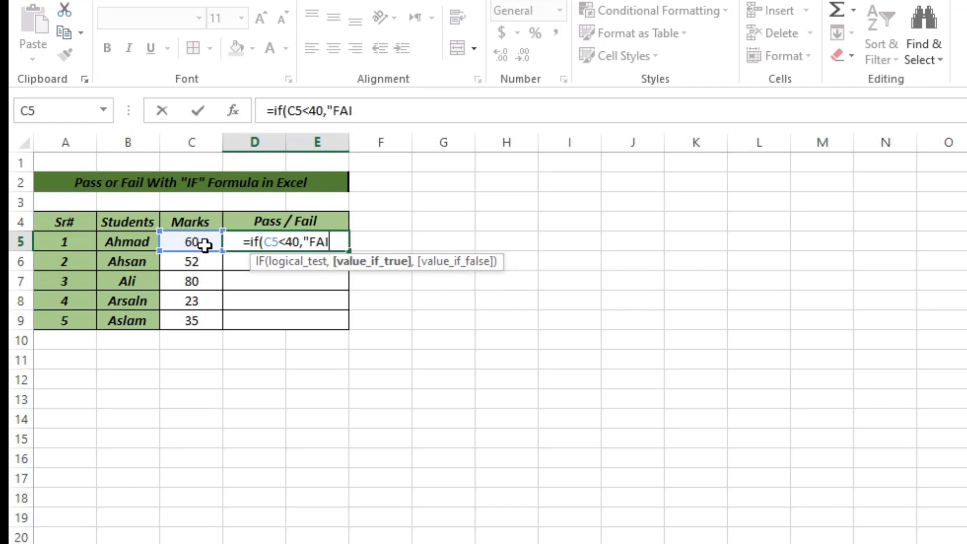
- Complete the D5 formula so it returns "FAIL" when the test is true and "PASS" when it is false
type("L\"")
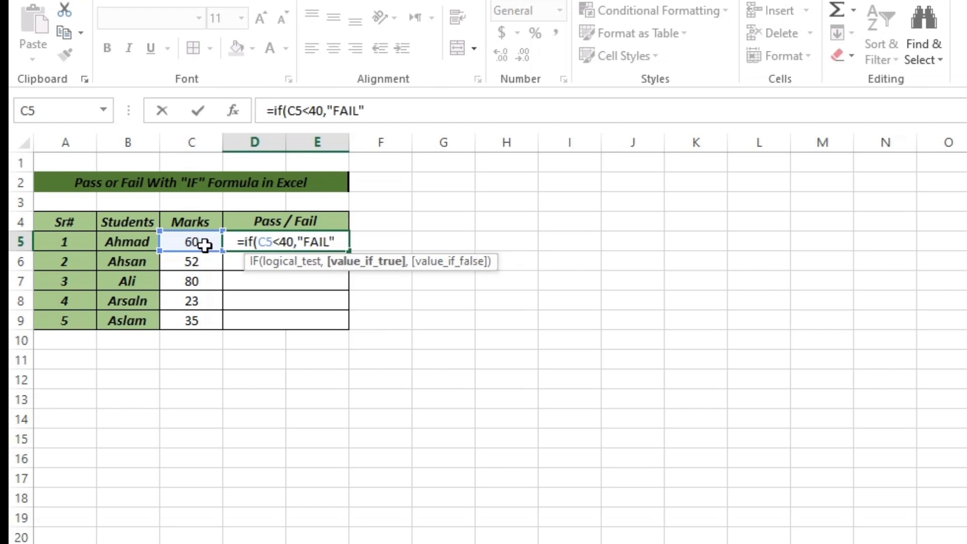
type(",")
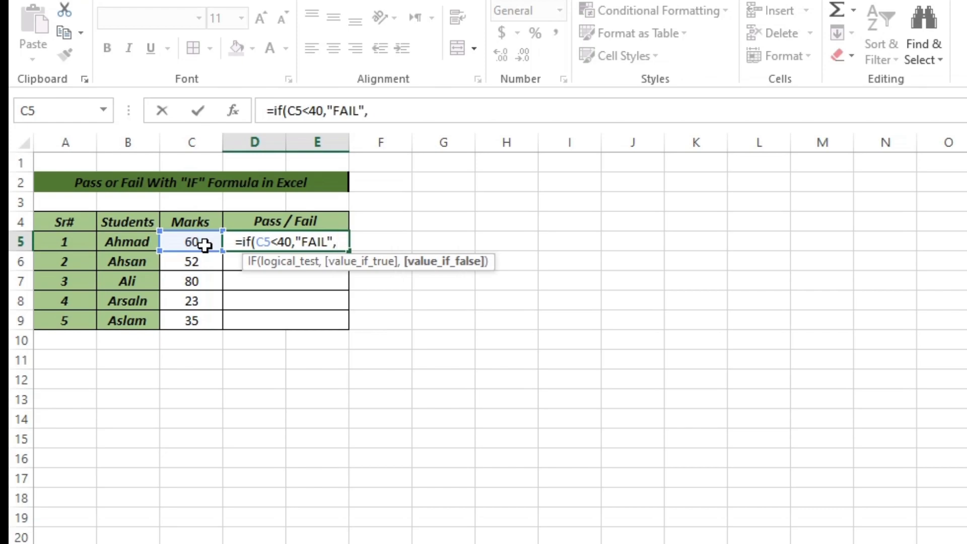
type("\"PASS")
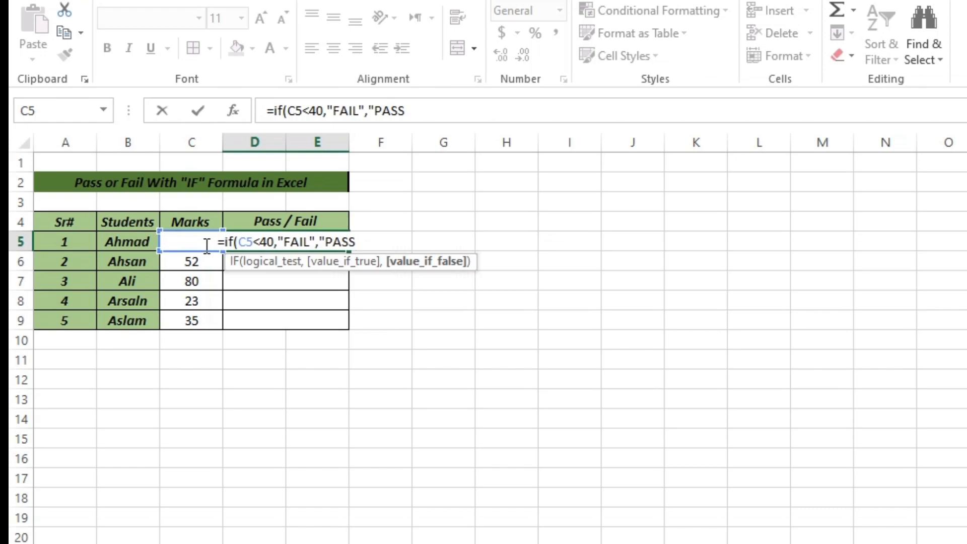
type("\")")
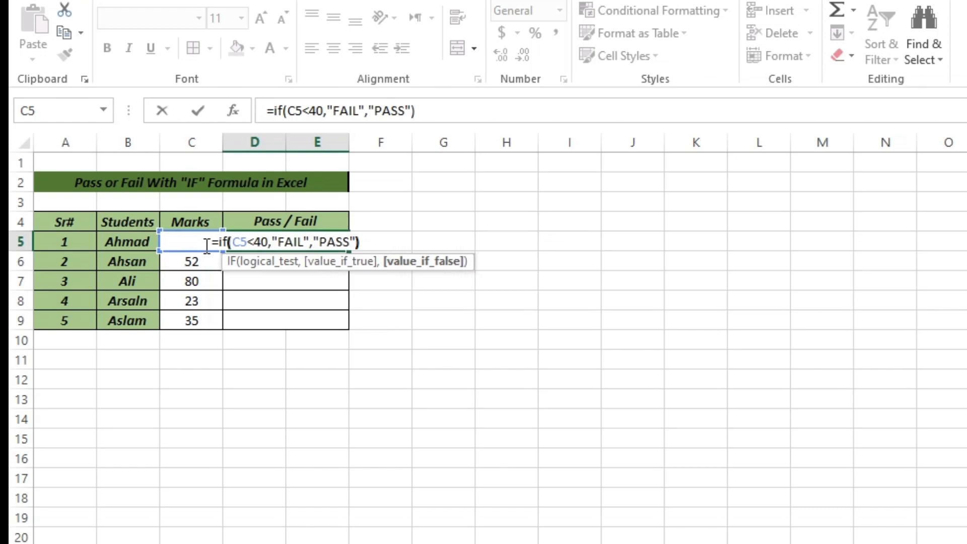
key("Return")
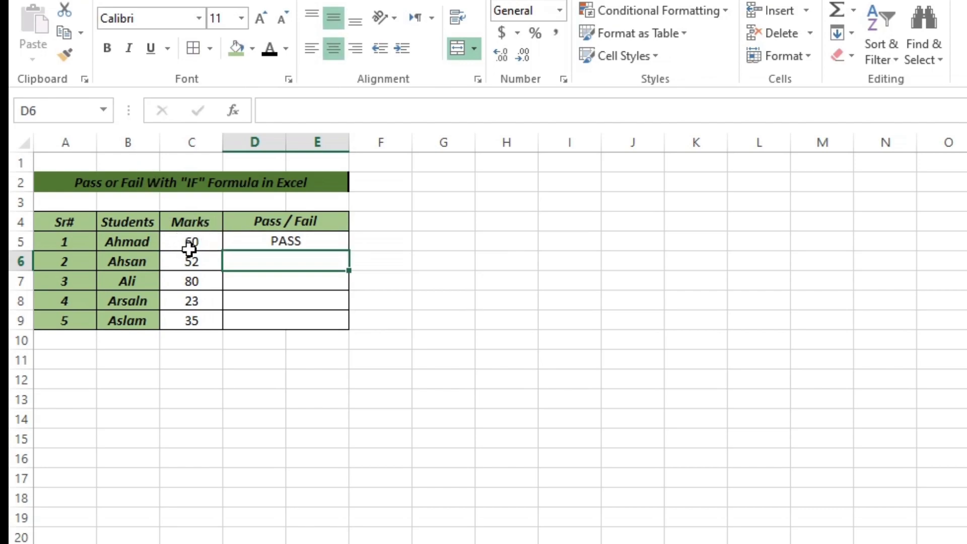
- Fill the D5 formula down the Pass / Fail column through row 9
left_click(345, 246)
double_click(349, 250)
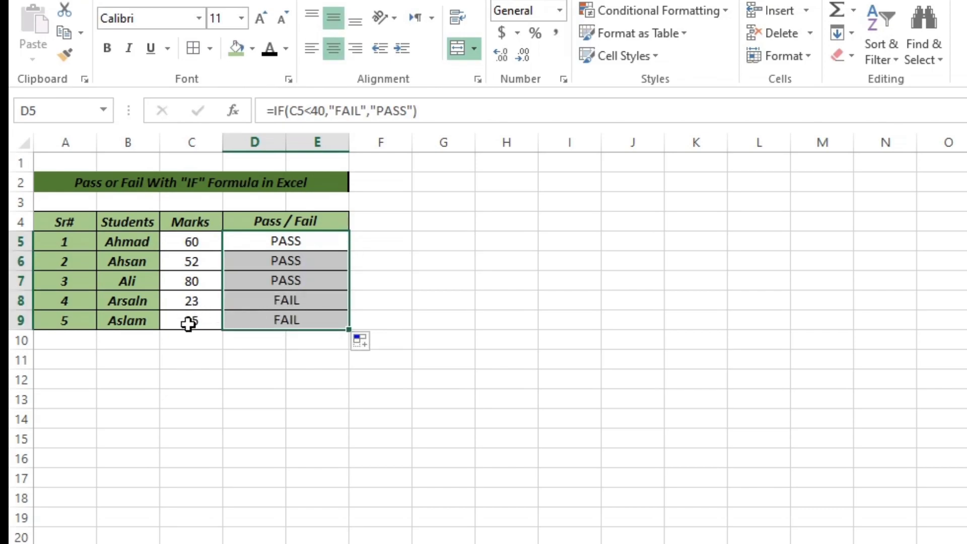
left_click(283, 341)
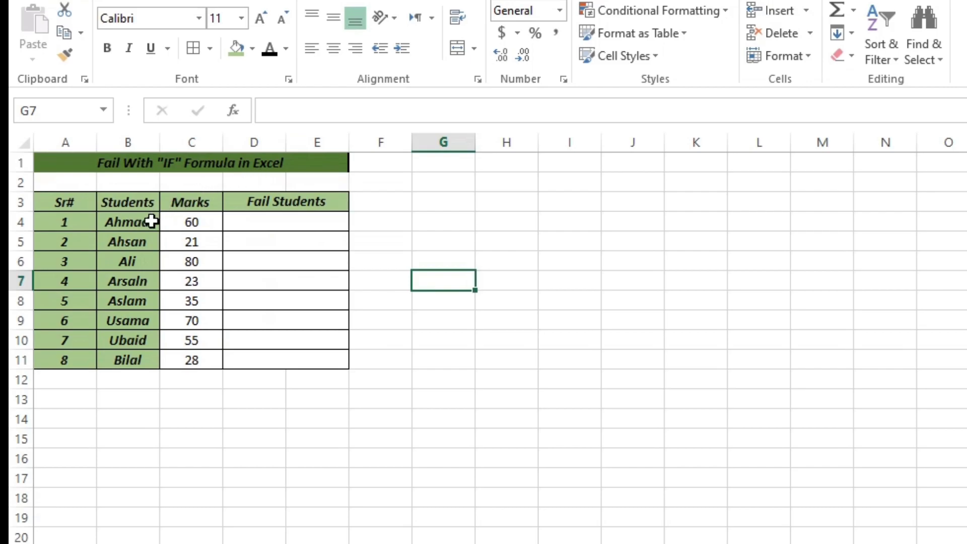
- Enter the formula =IF(C4<40,B4,"") in cell D4 of the Fail Students column
left_click(282, 222)
type("=if(")
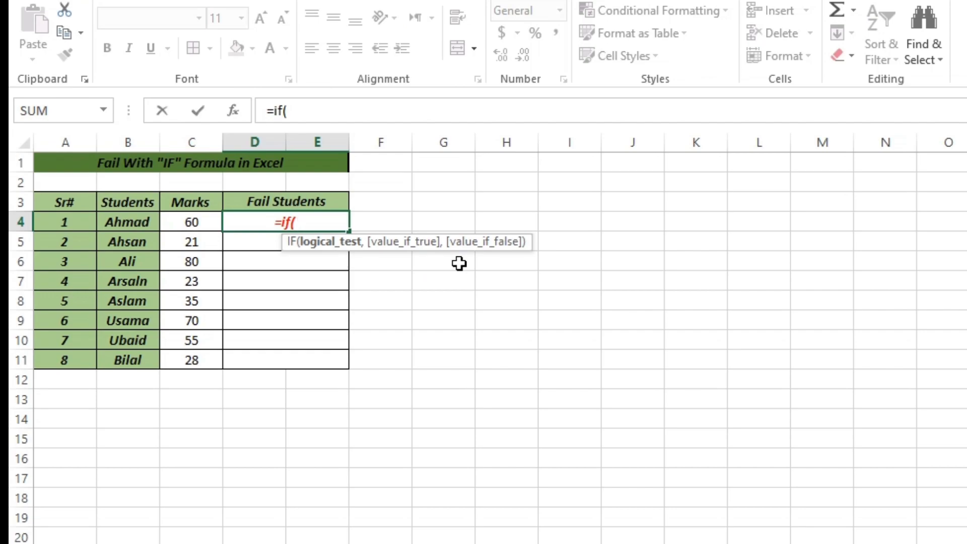
left_click(191, 218)
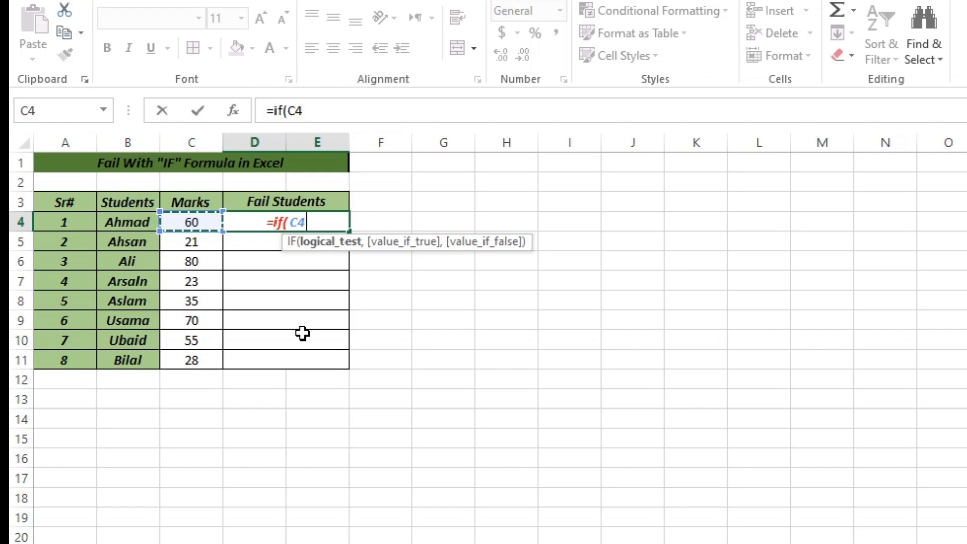
type("<40")
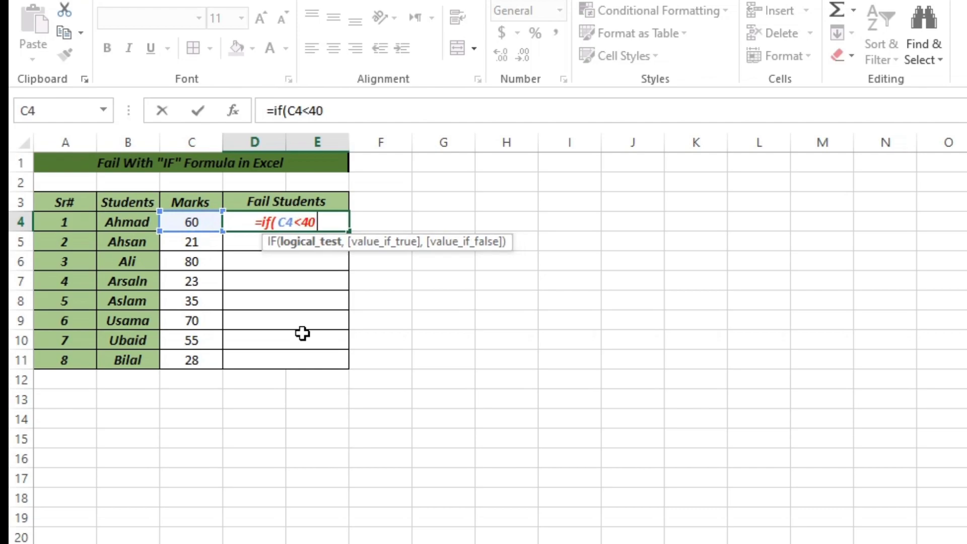
type(",")
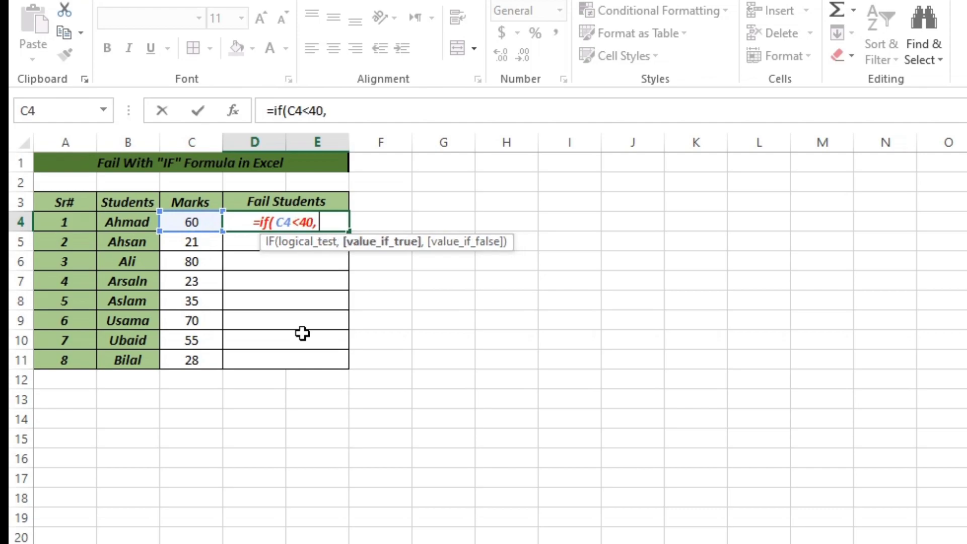
left_click(129, 224)
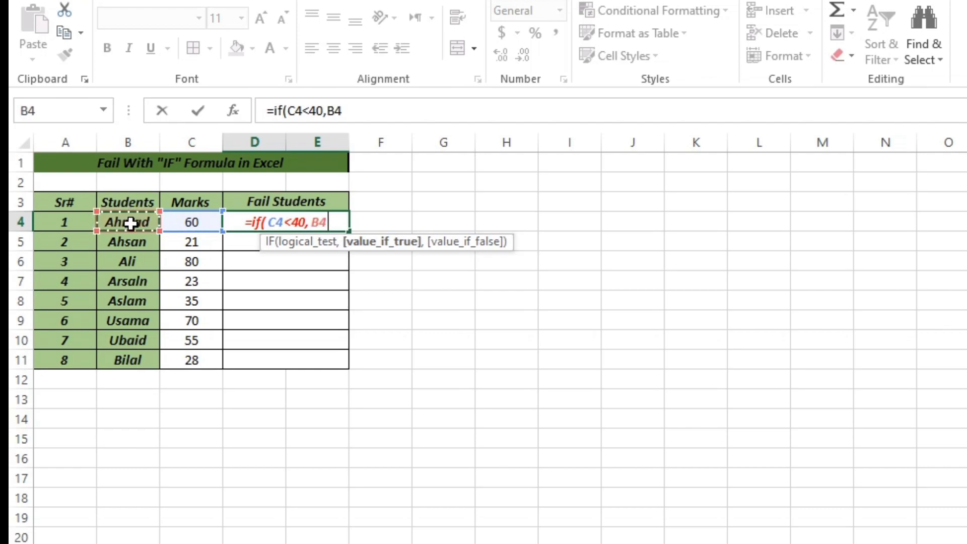
type(",")
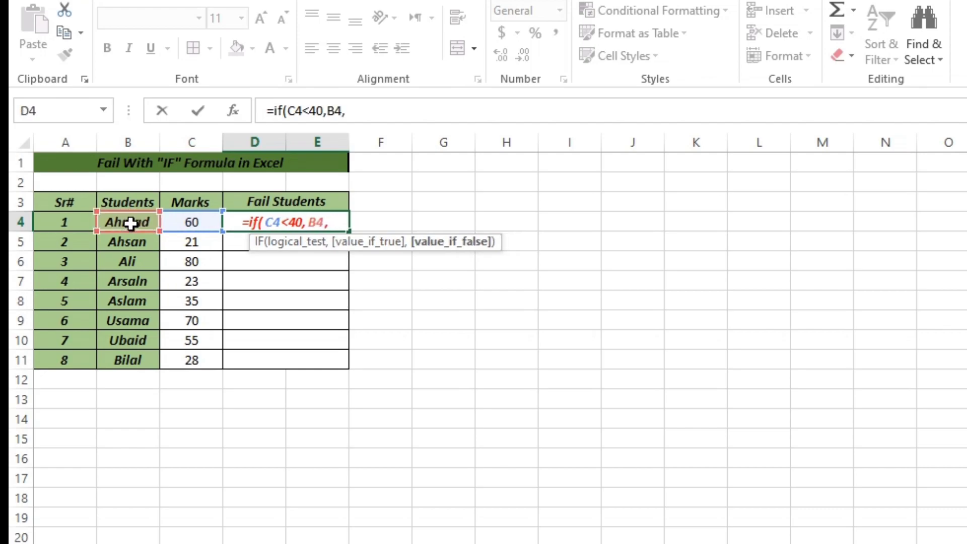
type("\"")
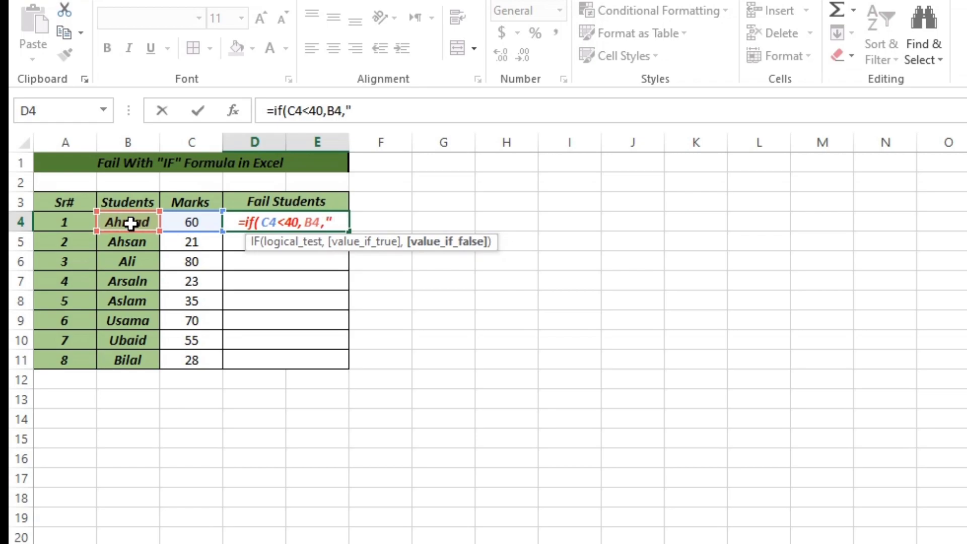
type("\"")
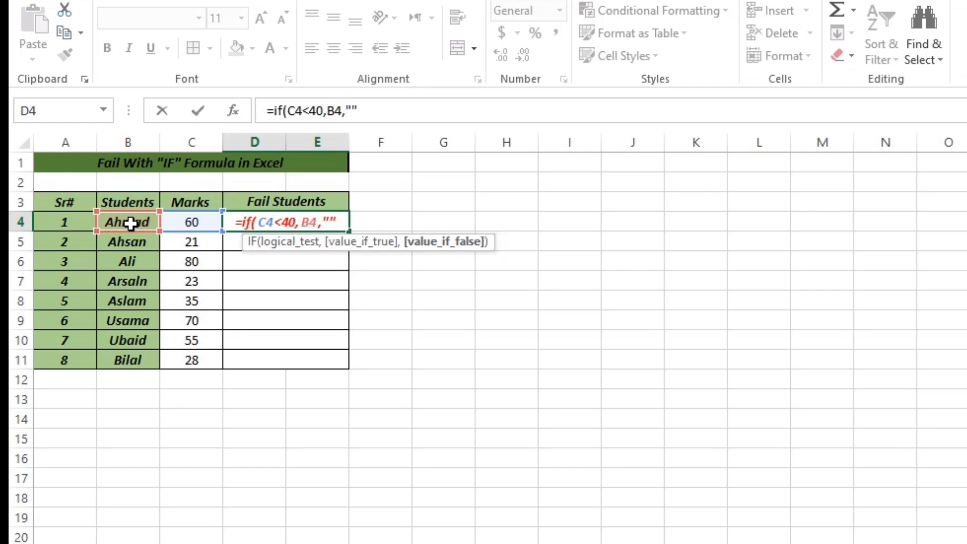
type(")")
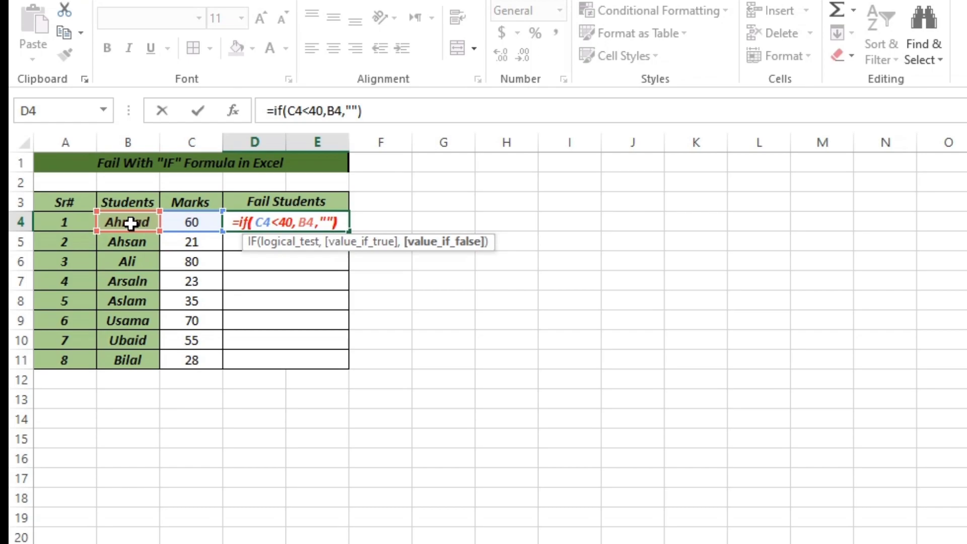
key("Return")
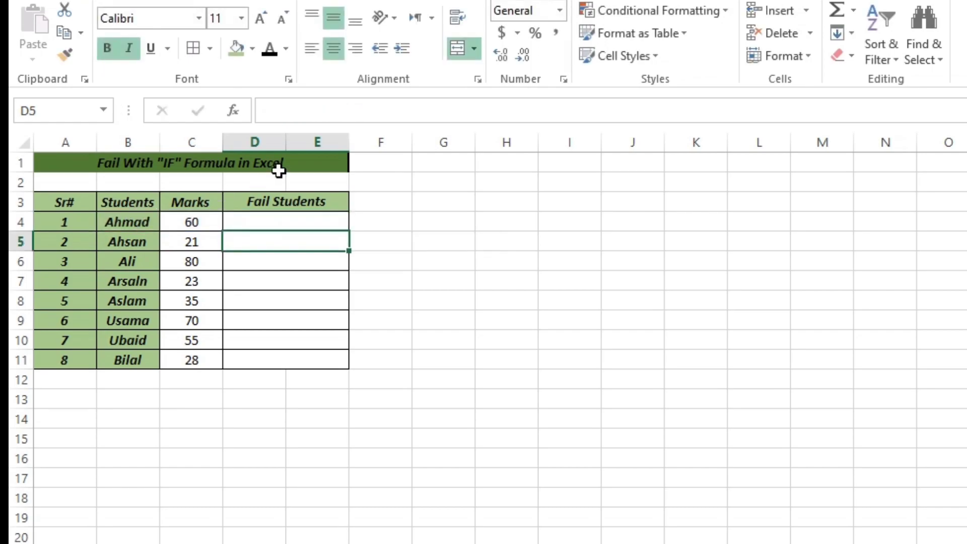
- Fill the D4 formula down the Fail Students column through row 11
left_click(302, 226)
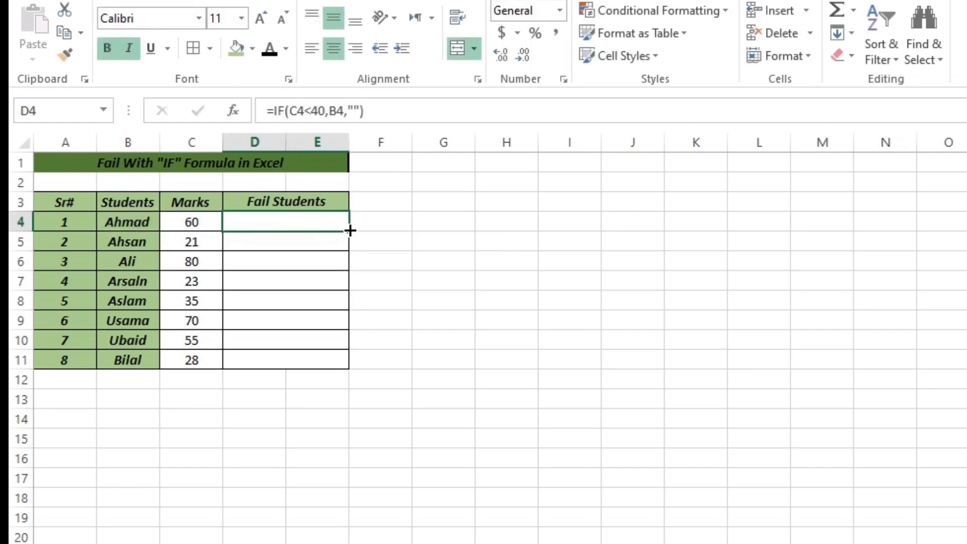
double_click(349, 233)
left_click(450, 335)
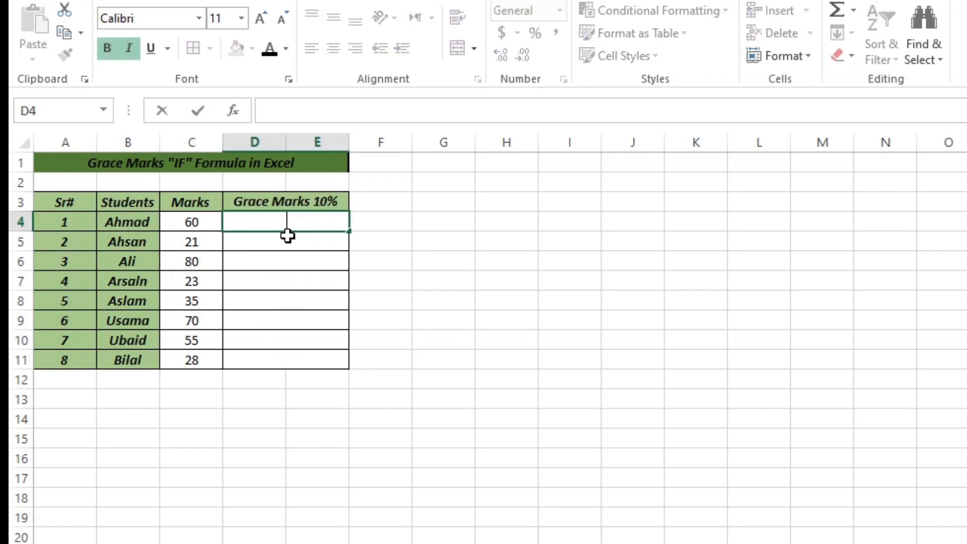
left_click(300, 301)
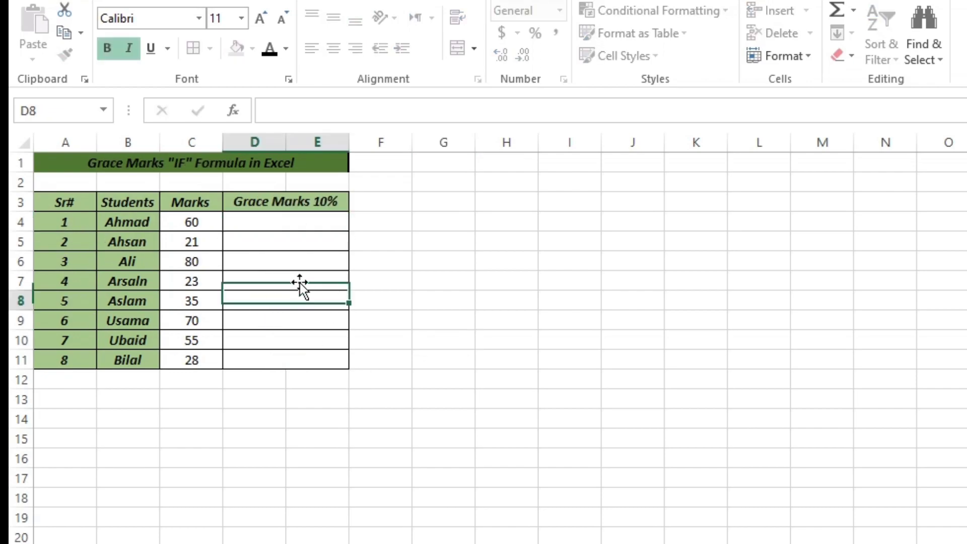
left_click(300, 260)
left_click(293, 236)
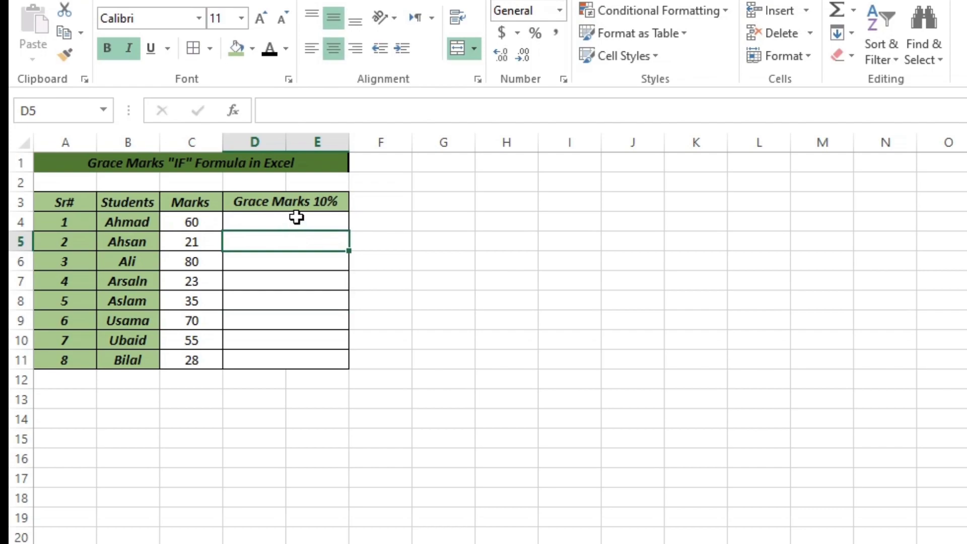
- Begin an IF formula in cell D4 of the Grace Marks 10% column with the test C4<40
double_click(296, 217)
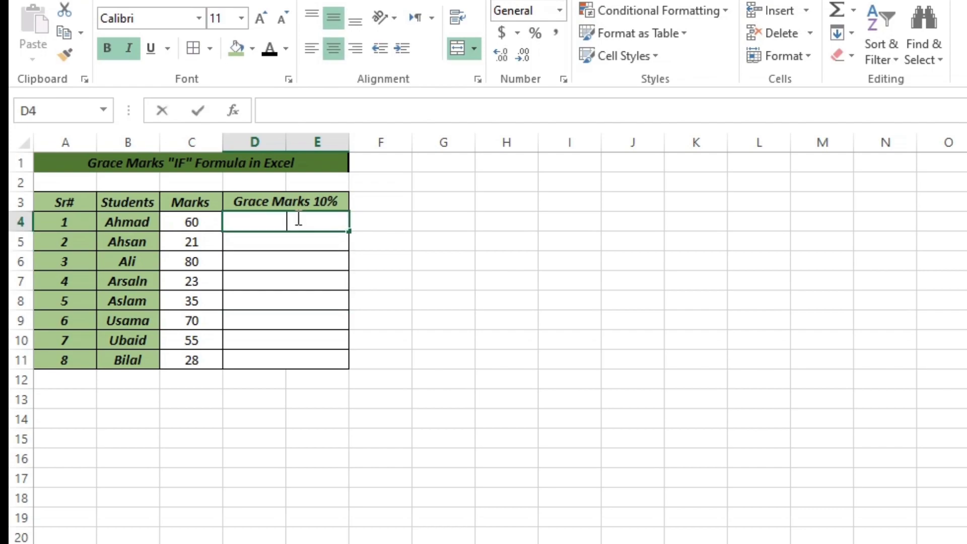
type("=")
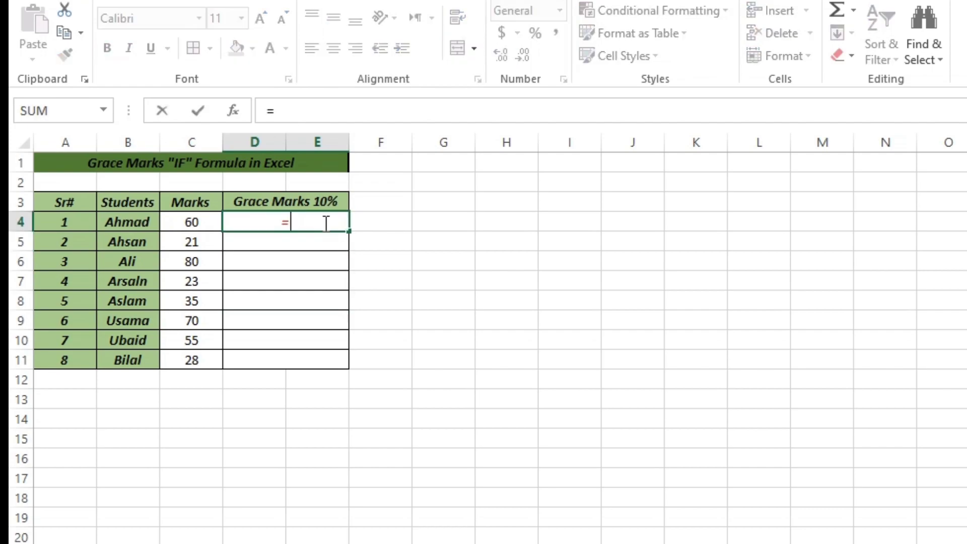
type("if(")
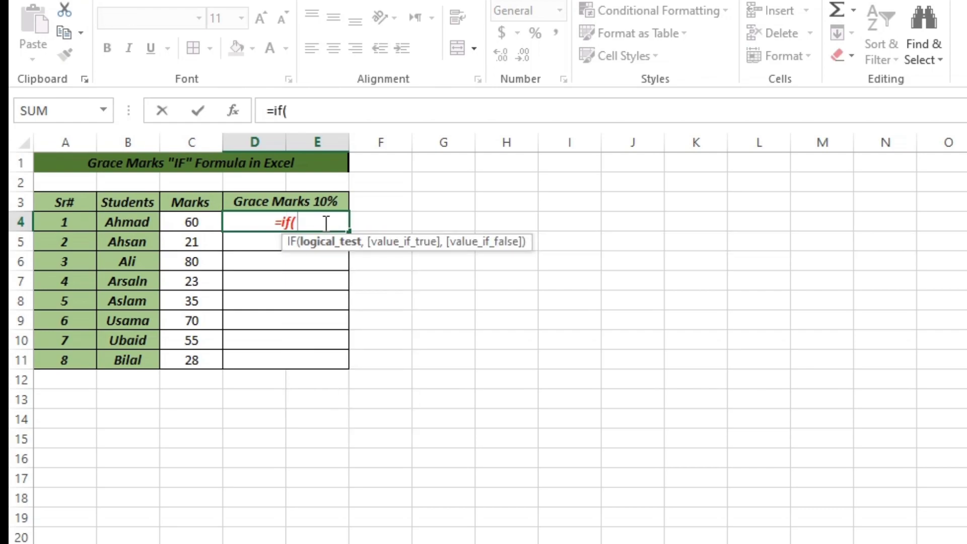
left_click(203, 222)
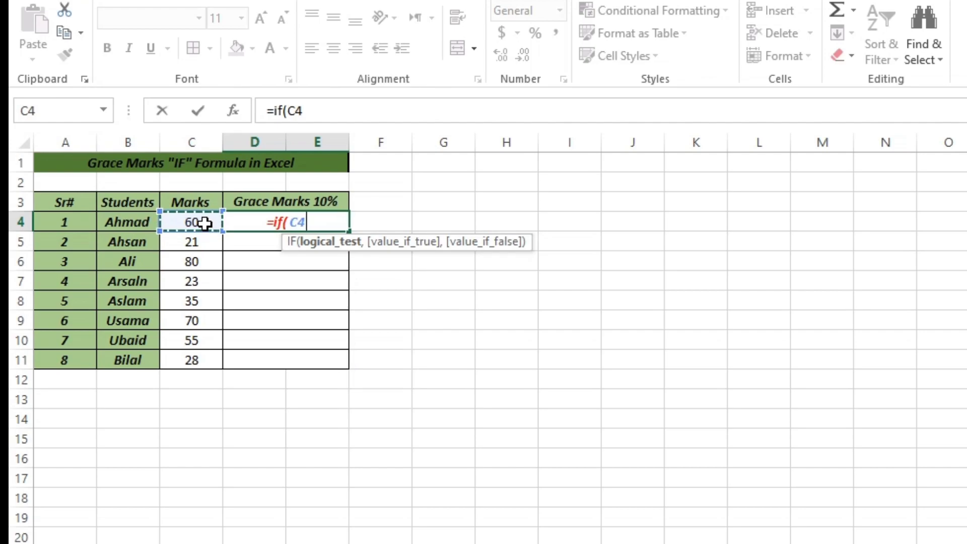
type("<40")
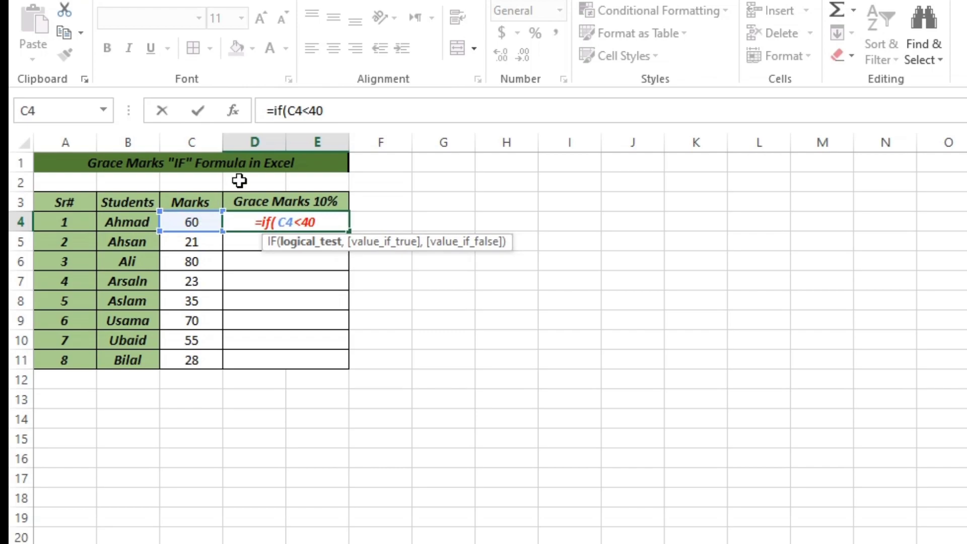
- Complete the D4 grace marks formula so it returns C4+10 when the test is true and "" when it is false
type(",")
left_click(192, 222)
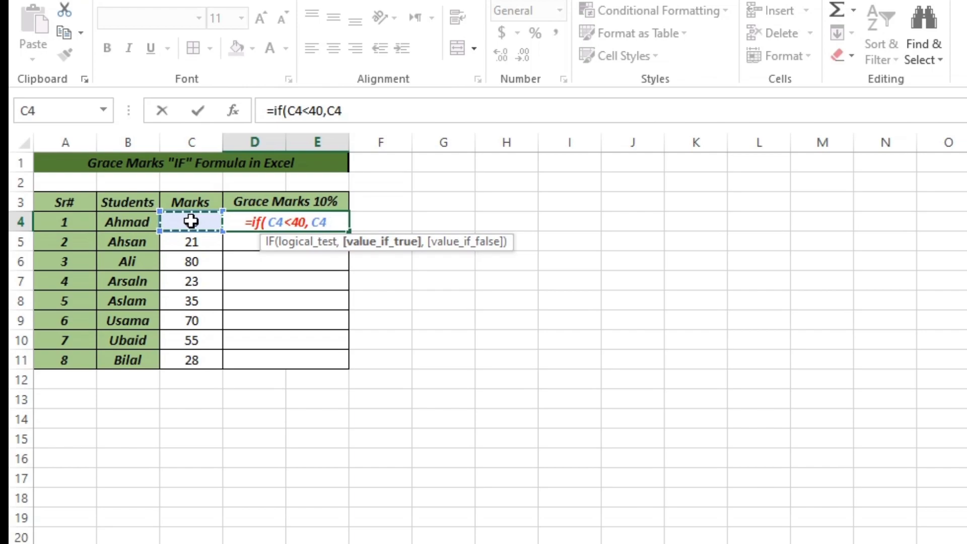
type("+")
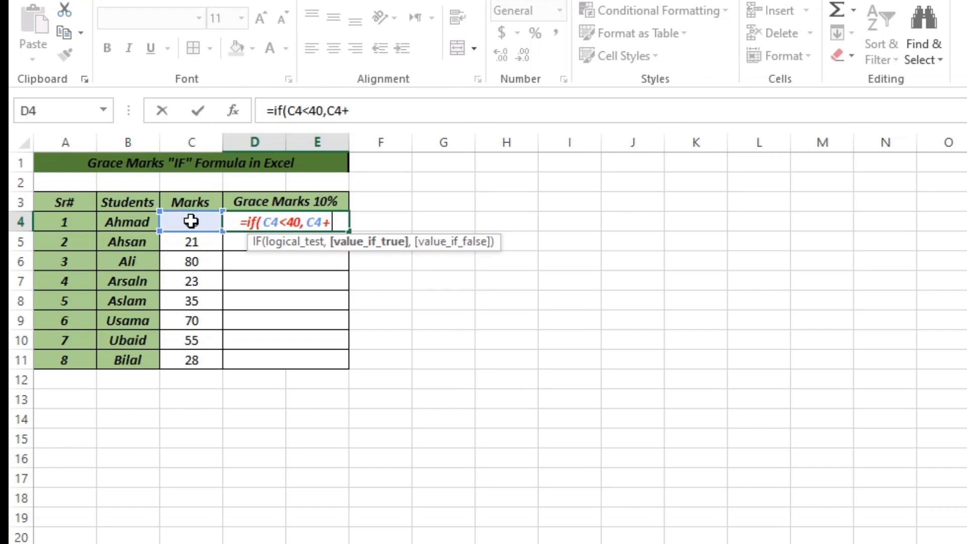
type("1")
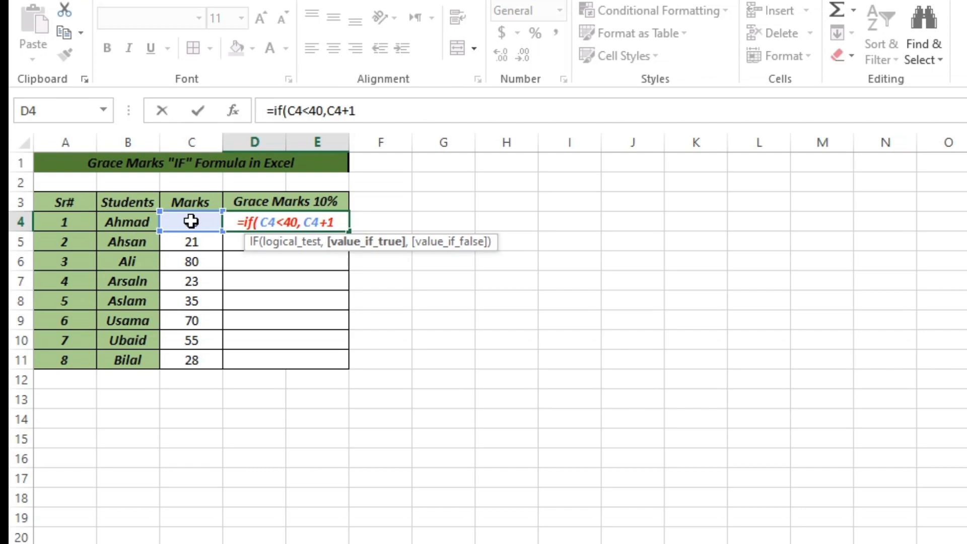
type("0")
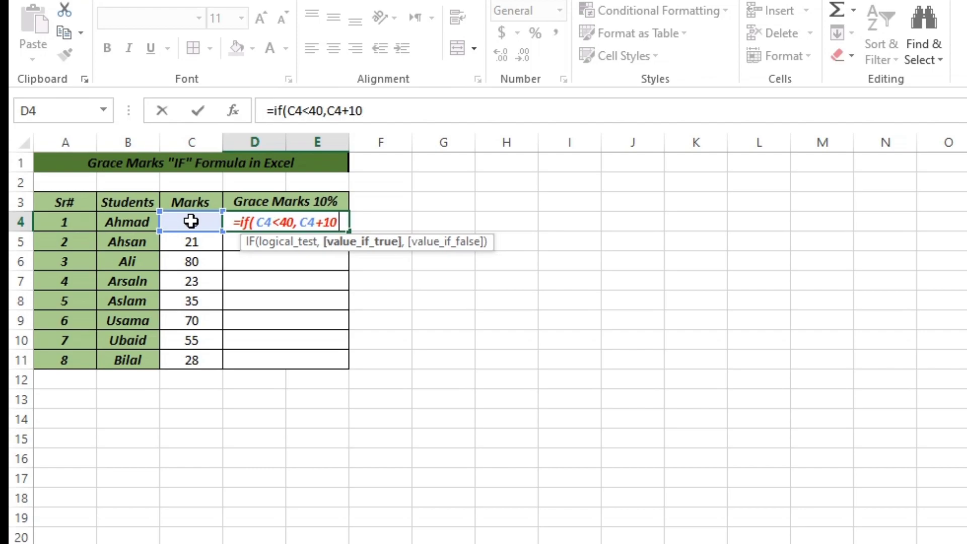
type(",\"\"")
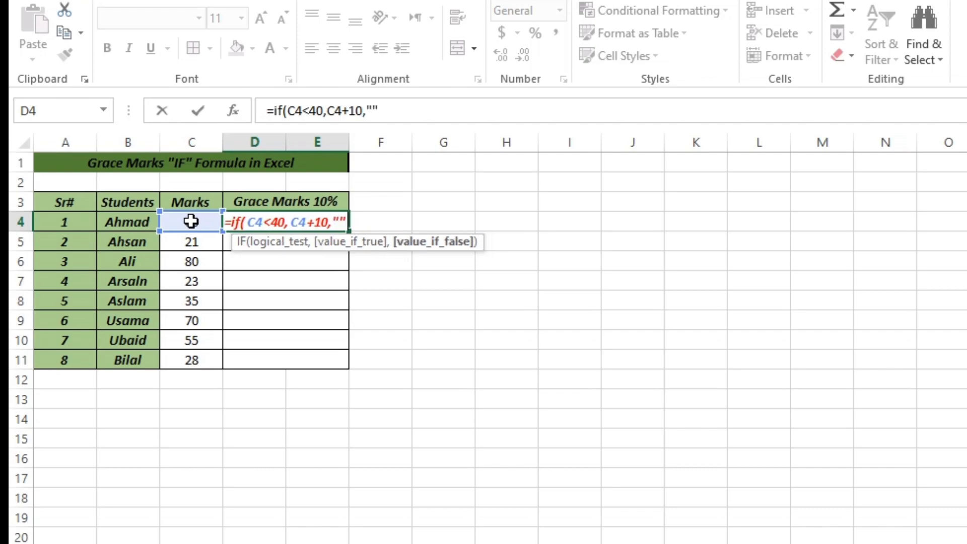
type(")")
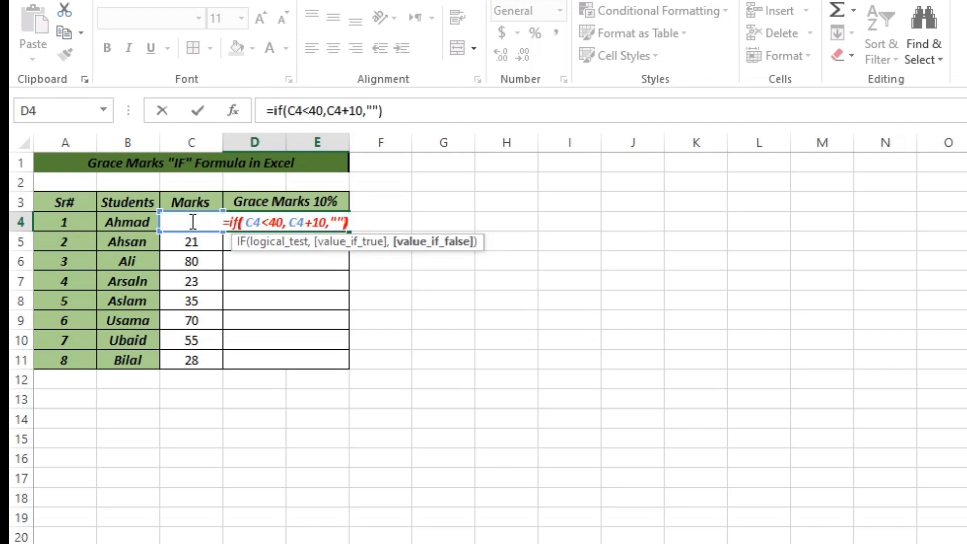
key("Return")
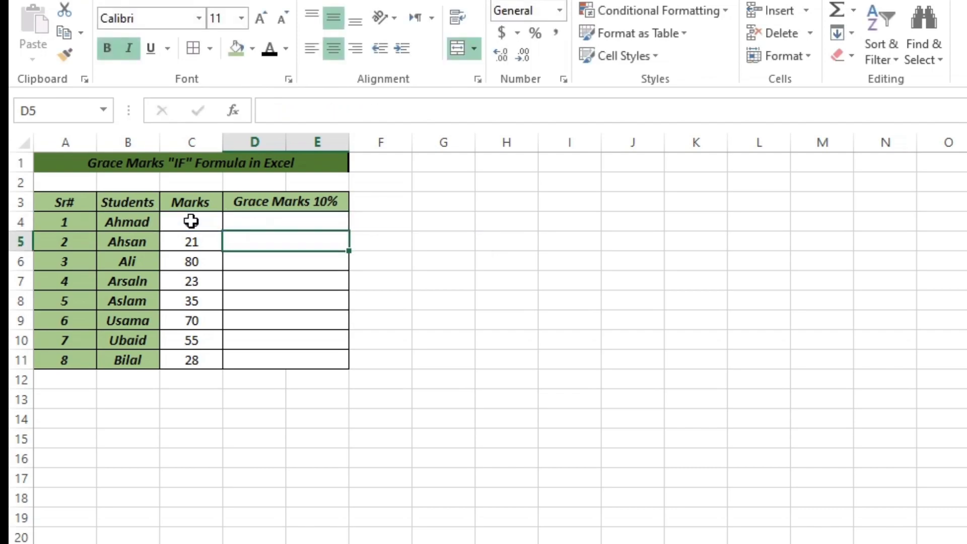
- Fill the D4 formula down the Grace Marks 10% column through row 11
left_click(287, 221)
double_click(353, 232)
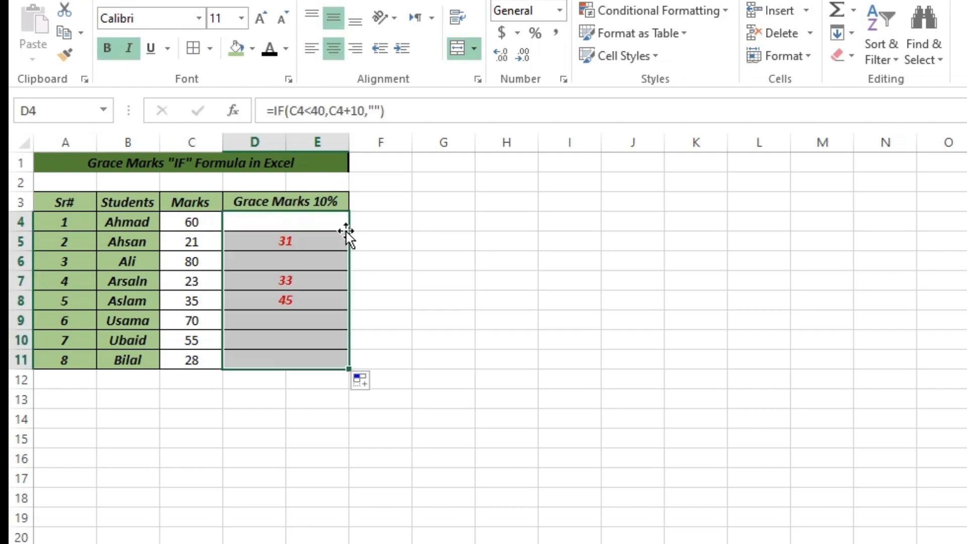
left_click(414, 309)
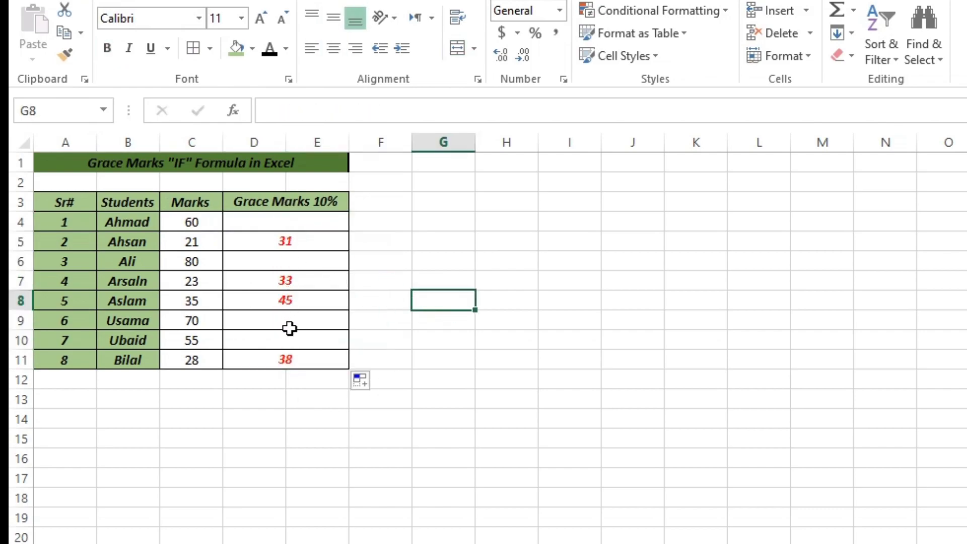
left_click(274, 411)
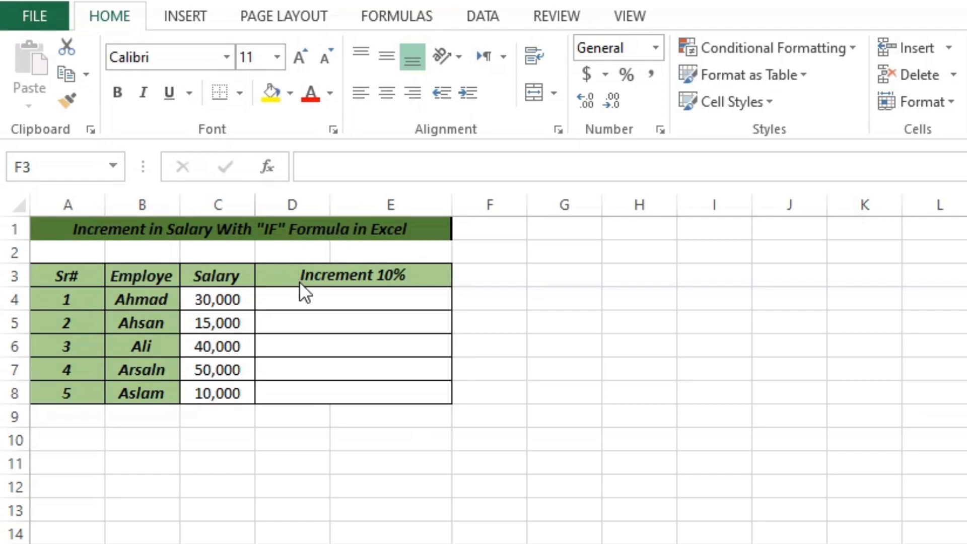
- Begin an IF formula in cell D4 of the Increment 10% column with the test C4<20000
double_click(319, 299)
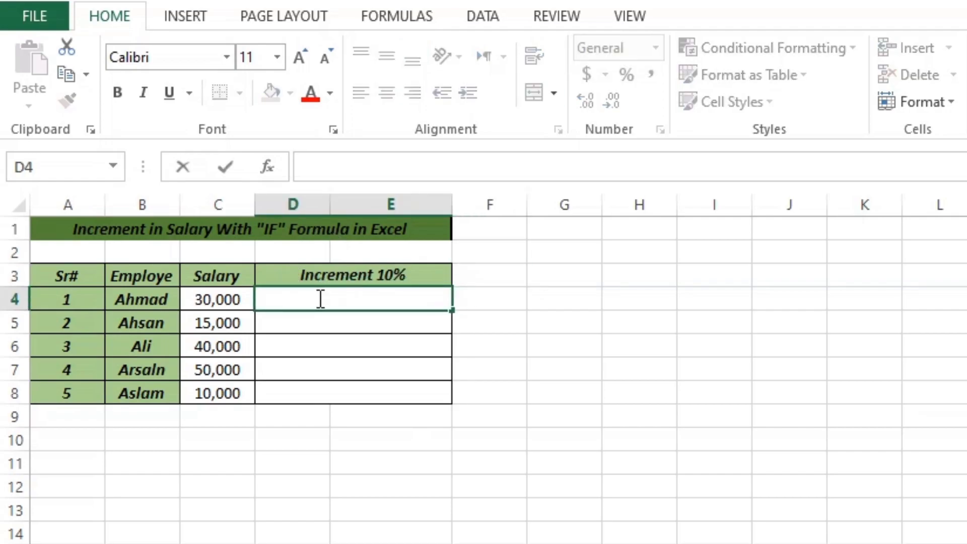
type("=if(")
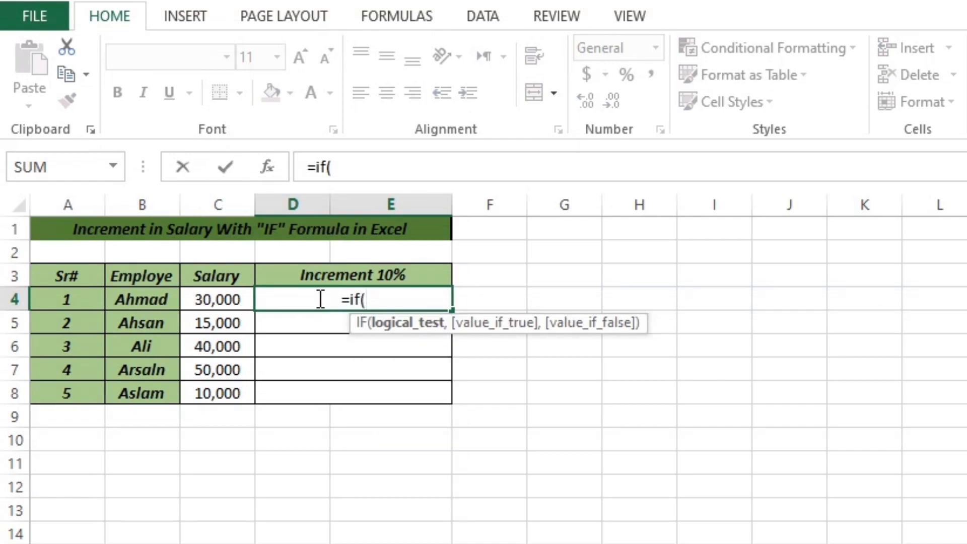
left_click(216, 305)
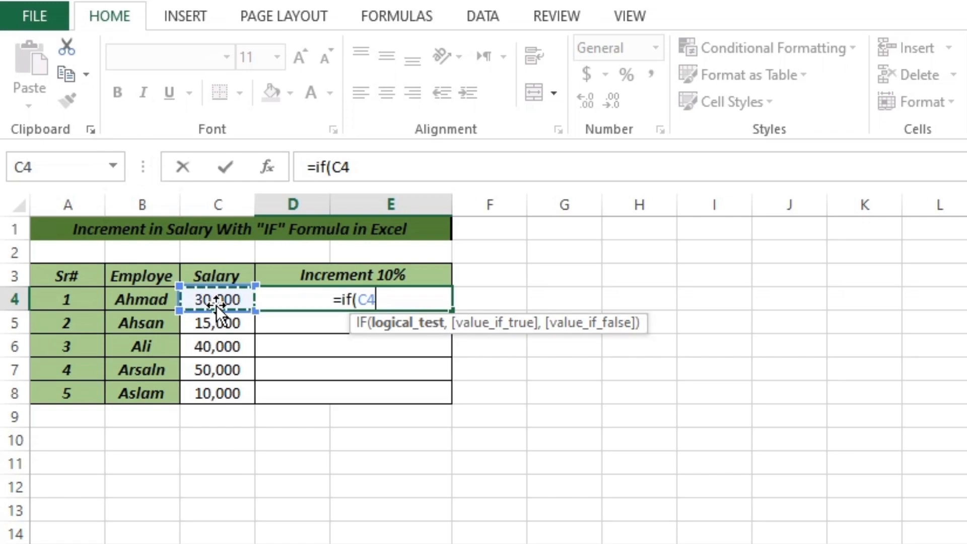
type("<20000")
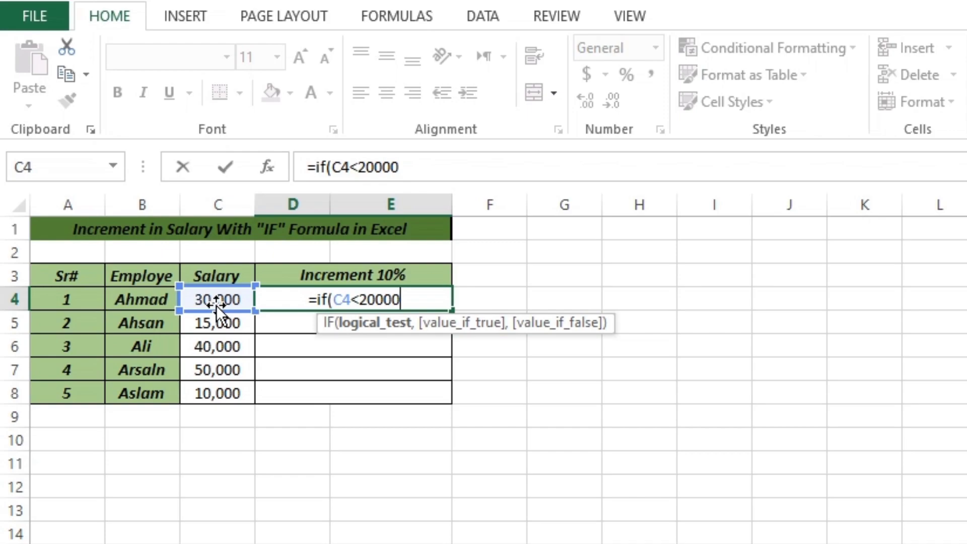
type(",")
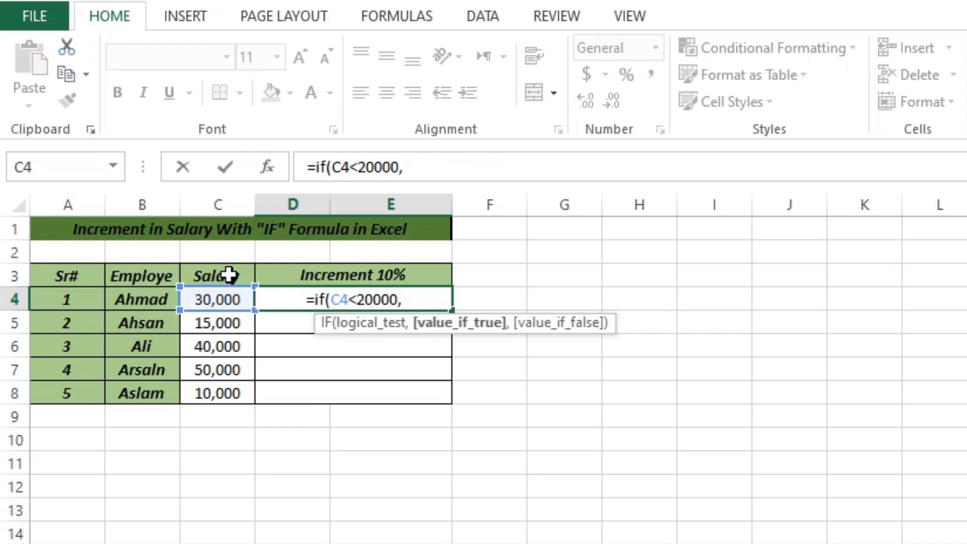
- Complete the D4 increment formula so it returns C4+C4*10% when the test is true and C4 when it is false
left_click(237, 301)
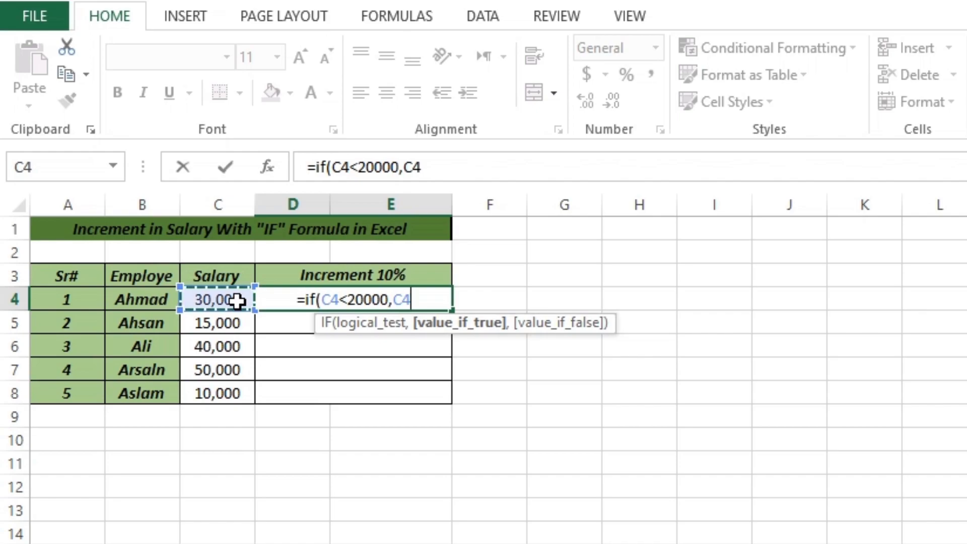
type("+")
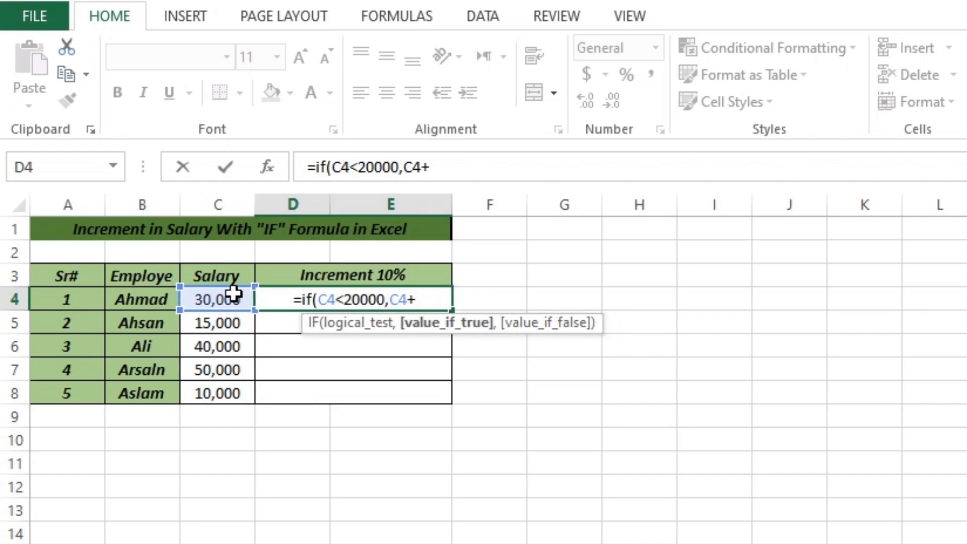
left_click(211, 299)
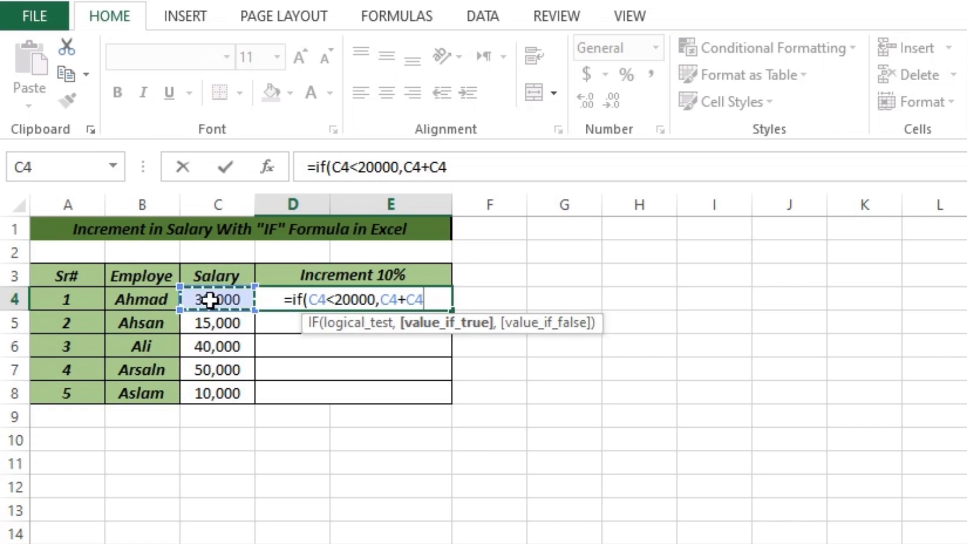
type("*10")
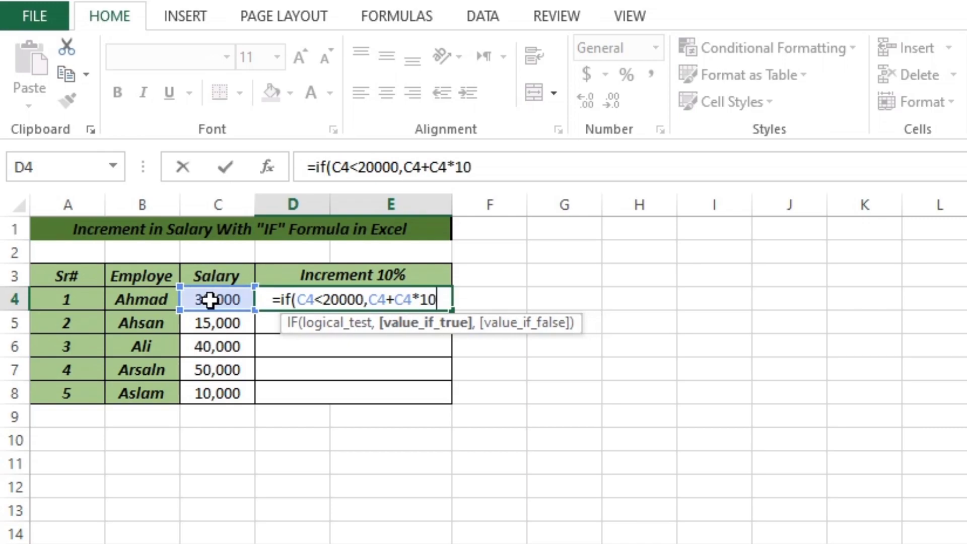
type("%")
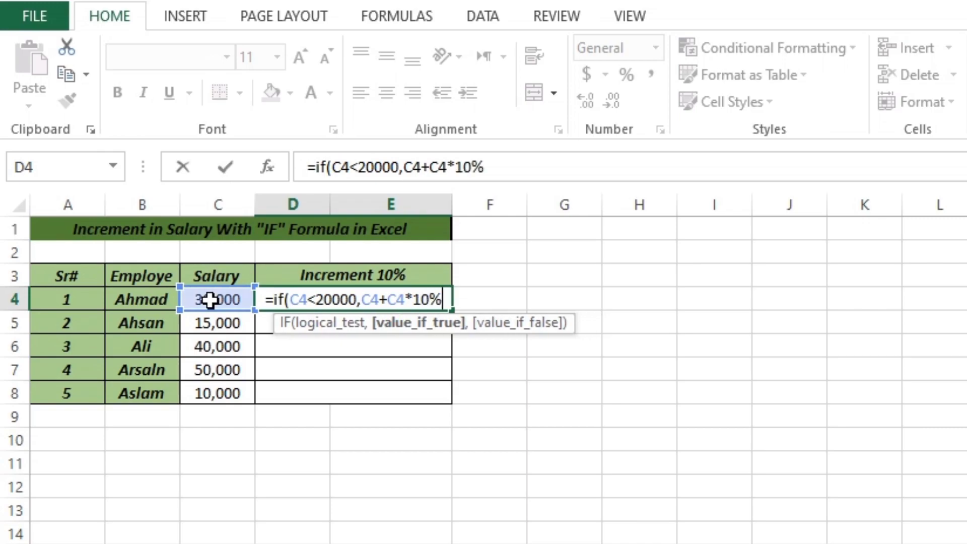
type(",")
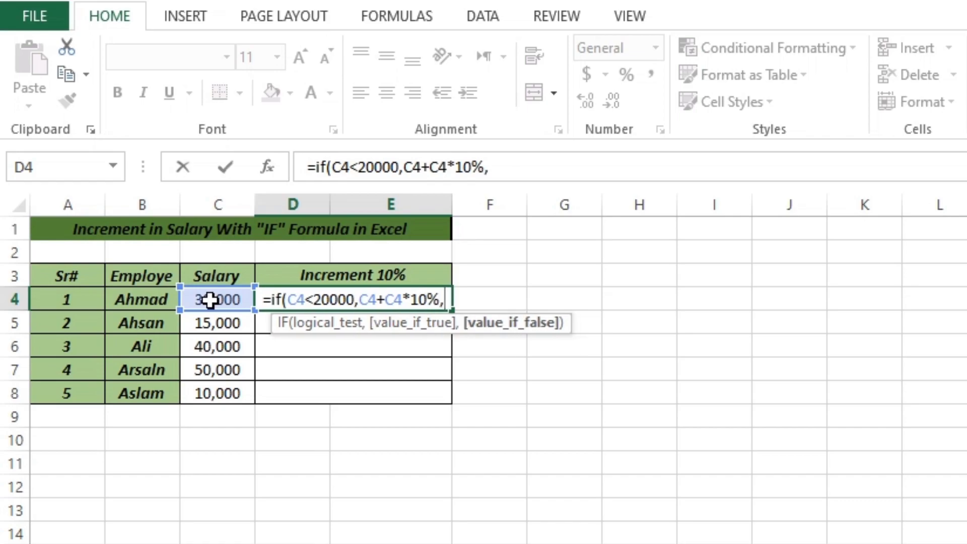
left_click(210, 300)
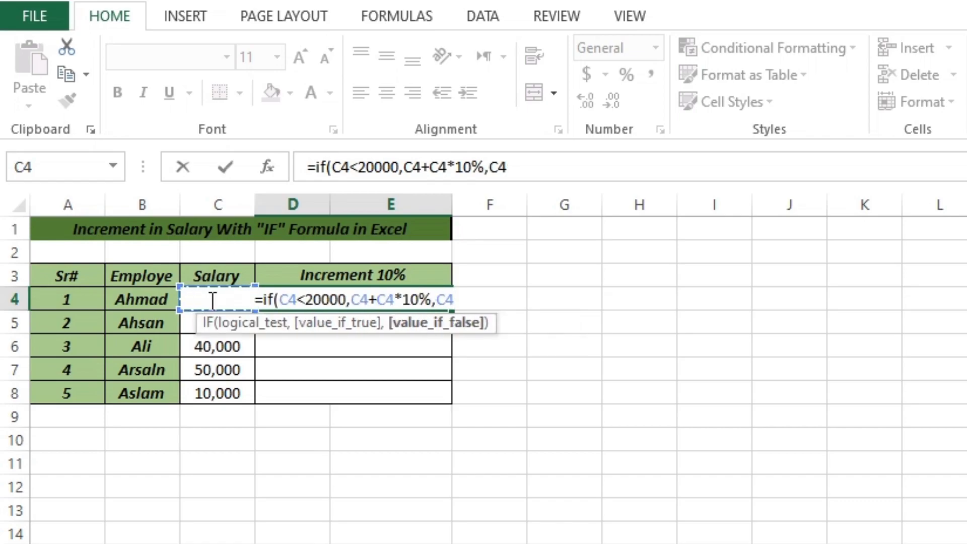
type(")")
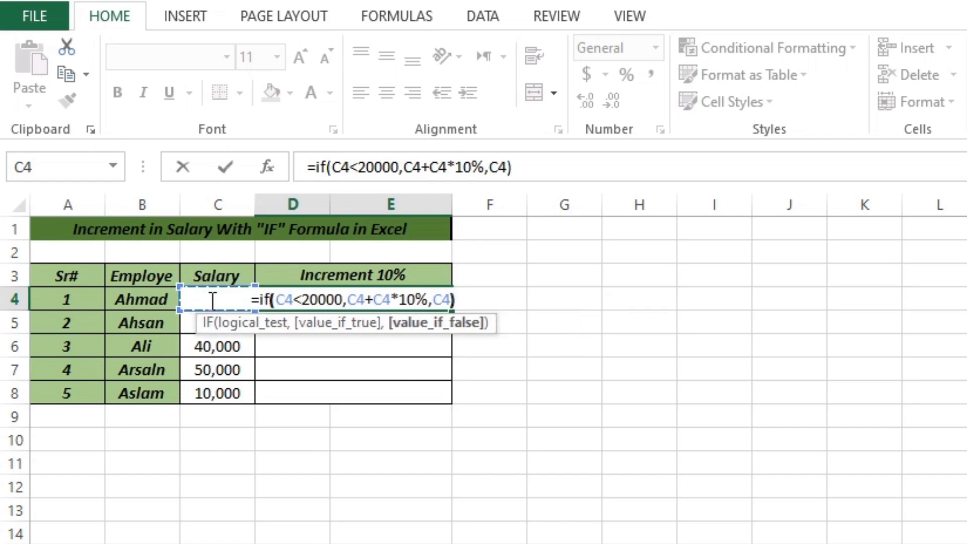
key("Return")
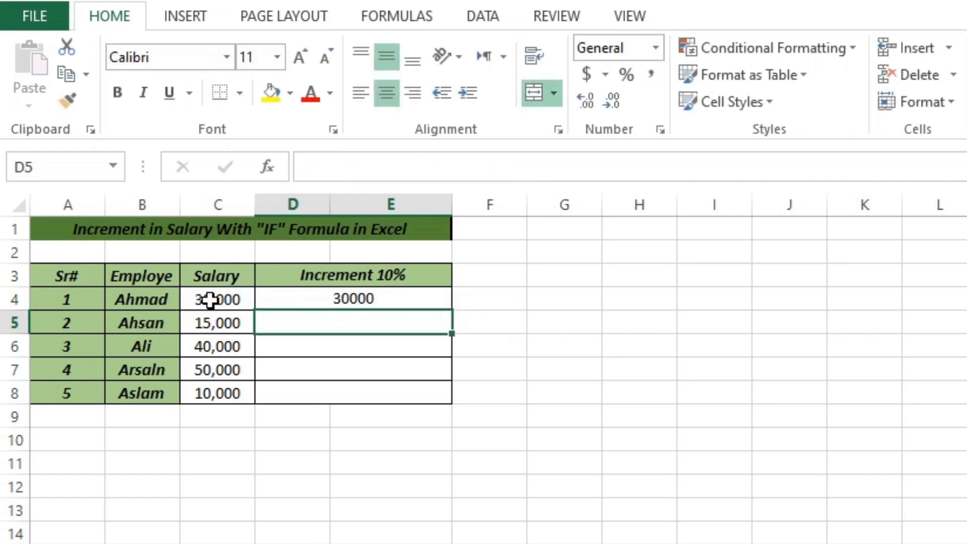
- Fill the D4 formula down the Increment 10% column through row 8
left_click(375, 300)
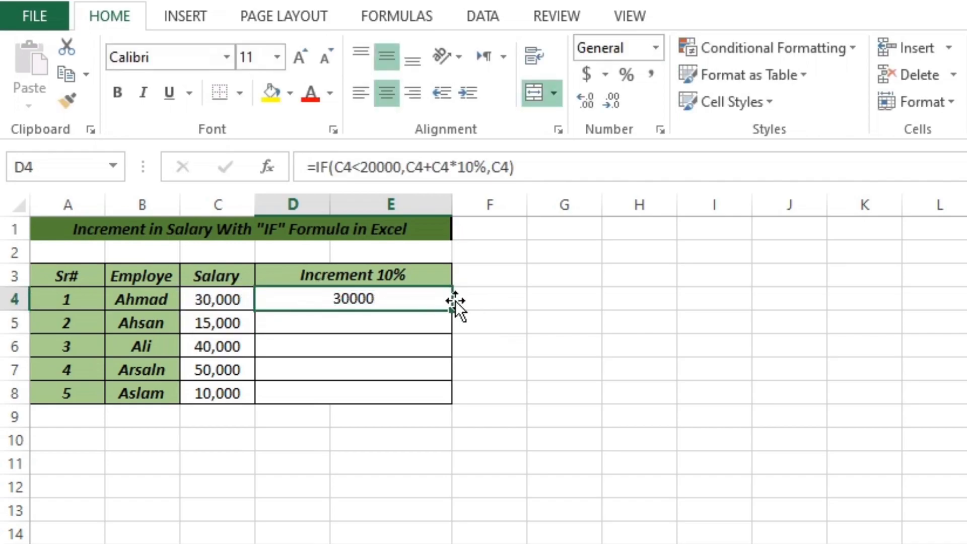
left_click_drag(455, 309, 454, 398)
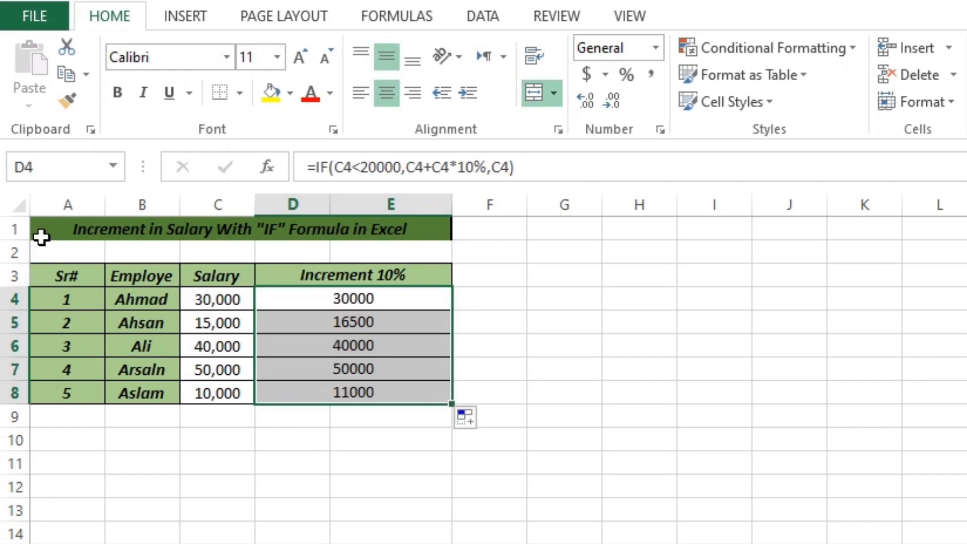
left_click(621, 389)
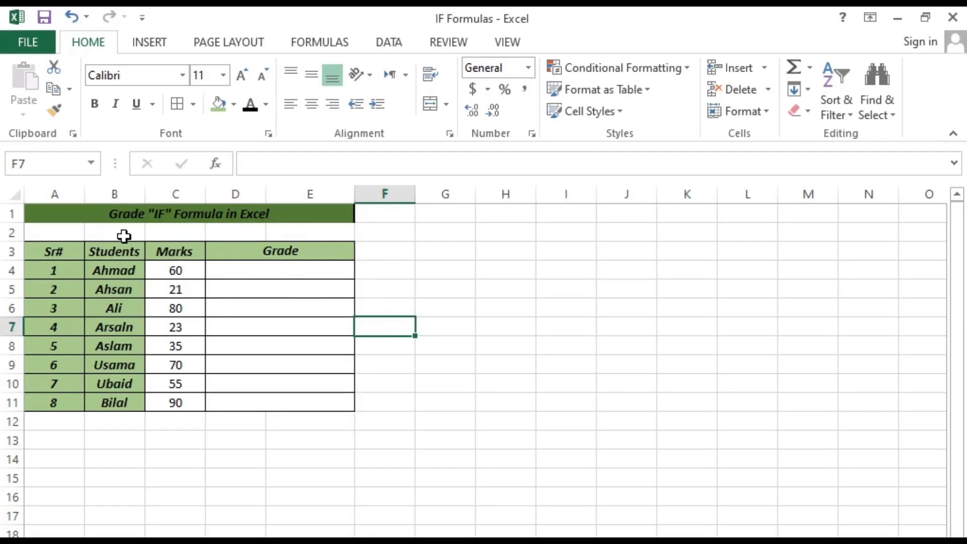
- Begin an IF formula in cell D4 of the Grade column that returns "A" when C4>=80
left_click(285, 270)
double_click(286, 271)
type("=")
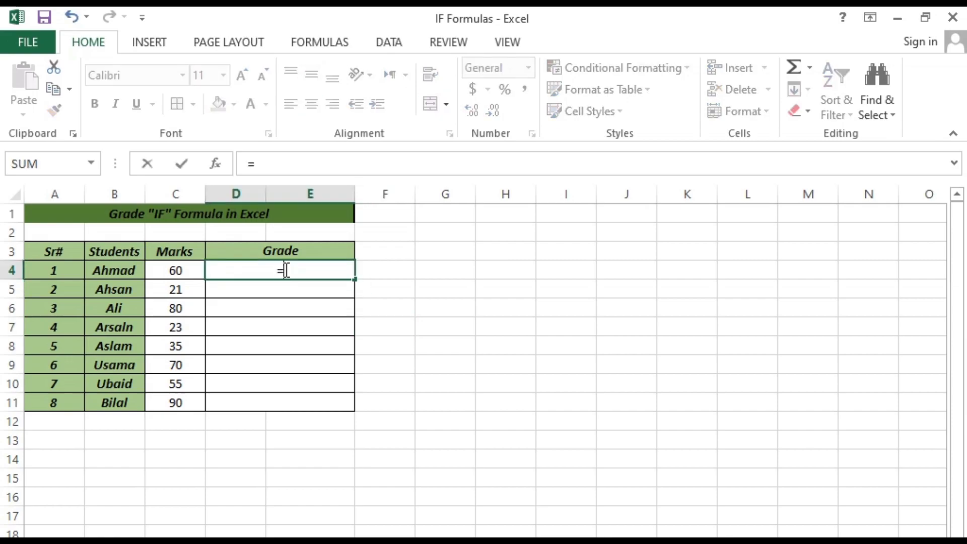
type("if")
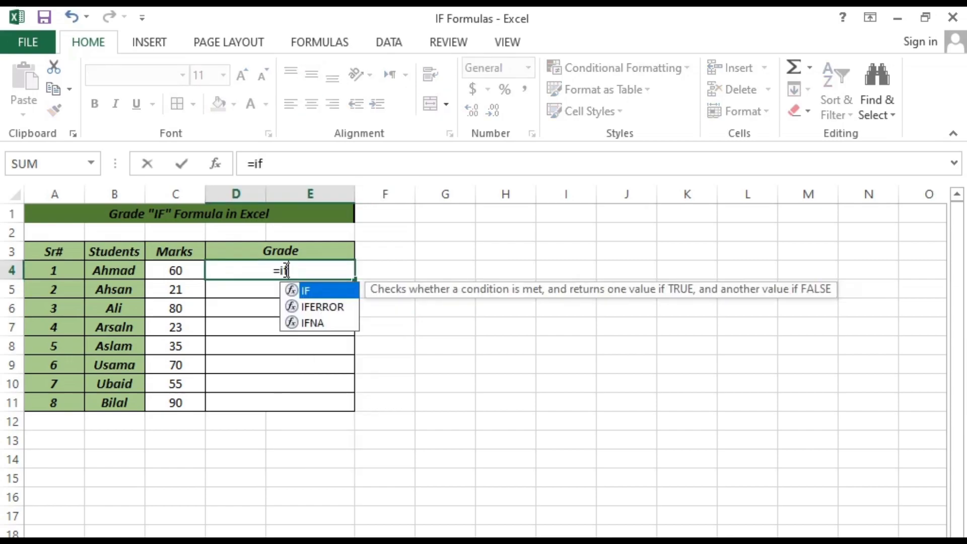
type("(")
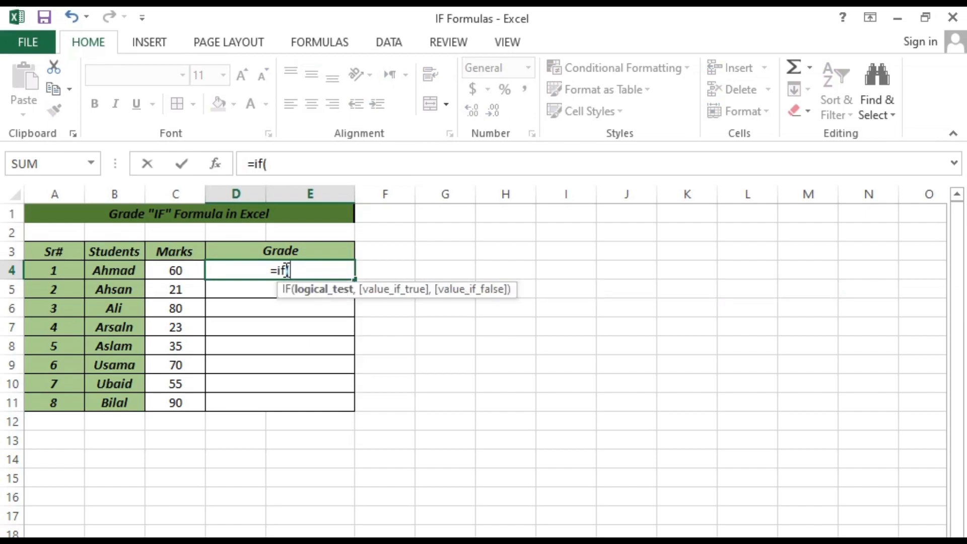
left_click(169, 272)
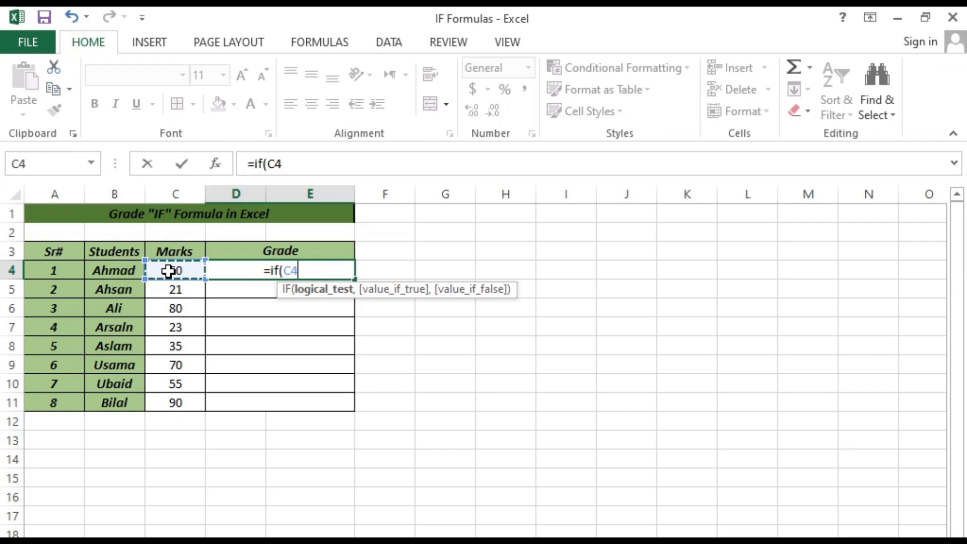
type(">")
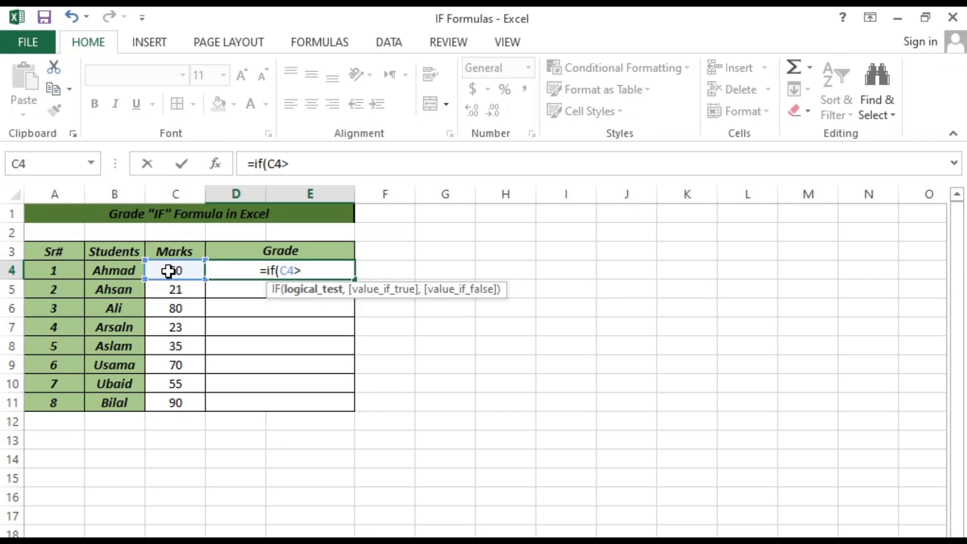
type("=")
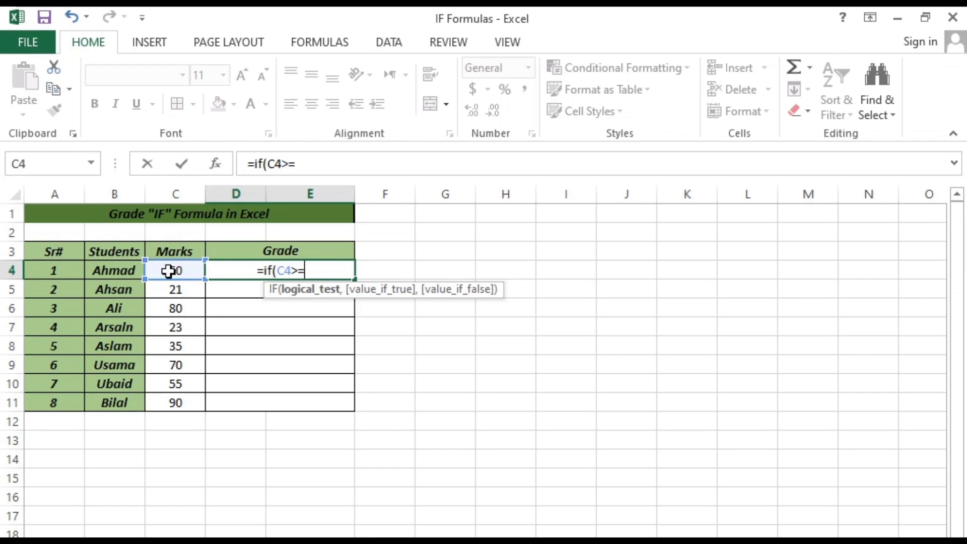
type("80")
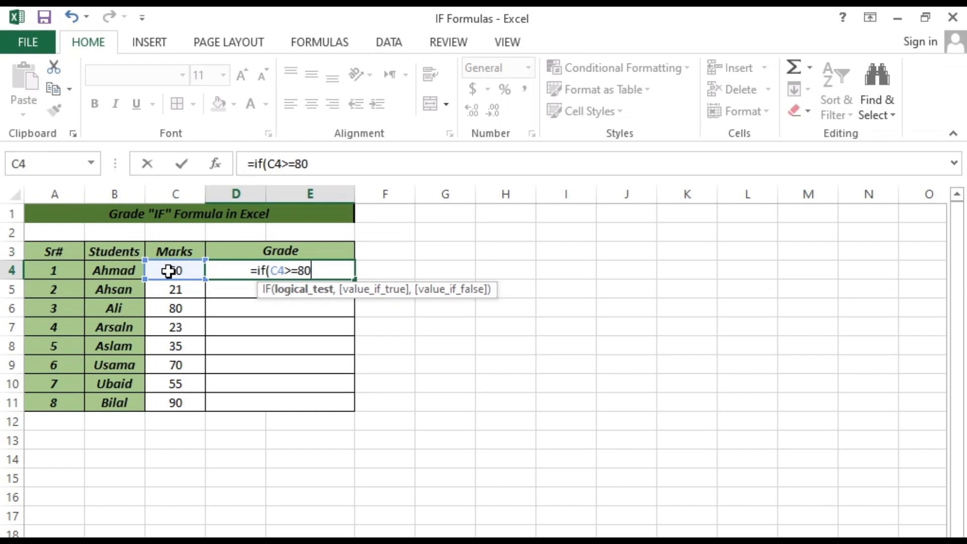
type(",\"A\"")
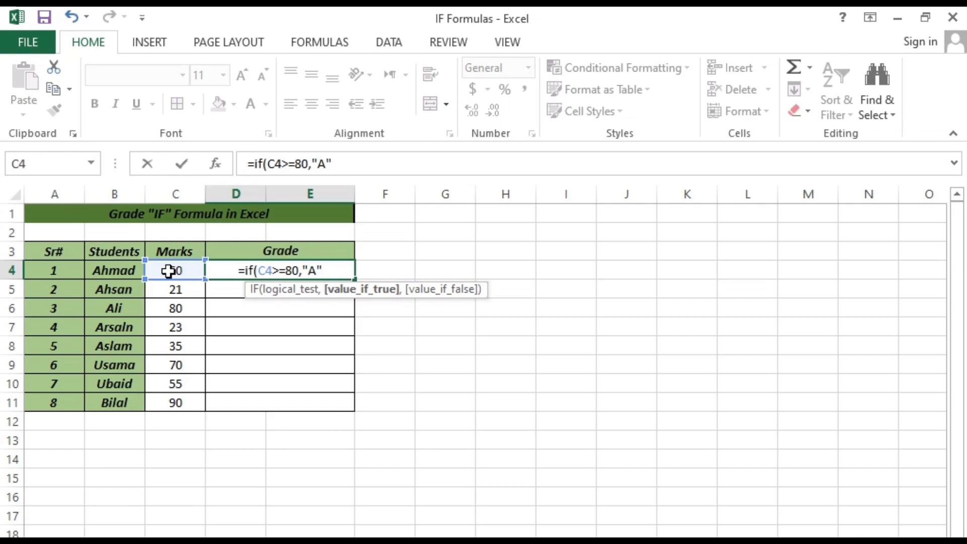
type(",")
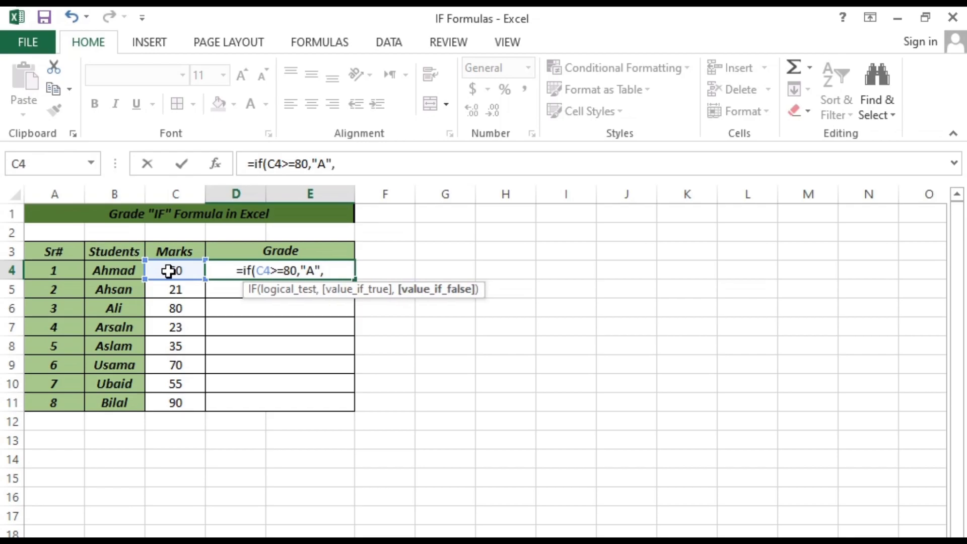
type("if(")
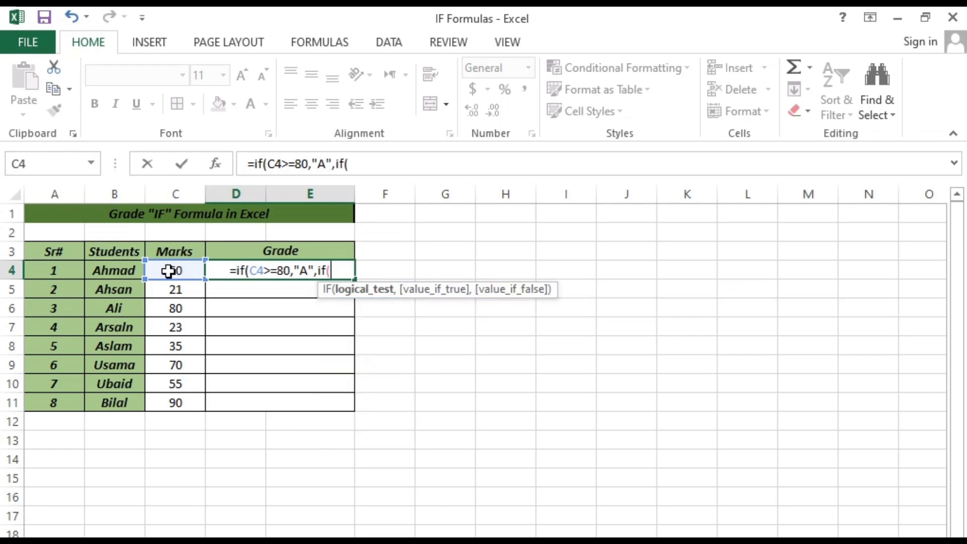
type("A")
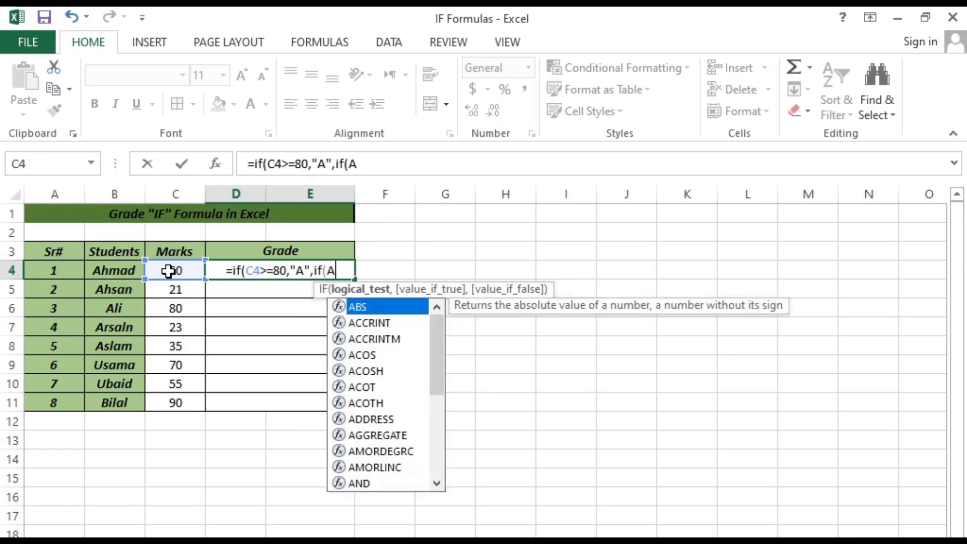
- Nest a second IF as the false value of the D4 grade formula, returning "B" when C4>=60
key("BackSpace")
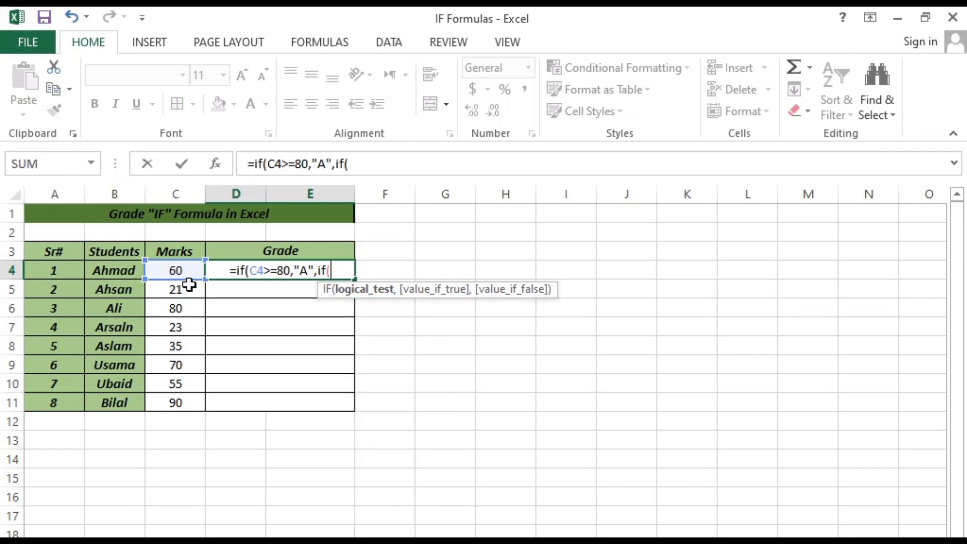
left_click(182, 270)
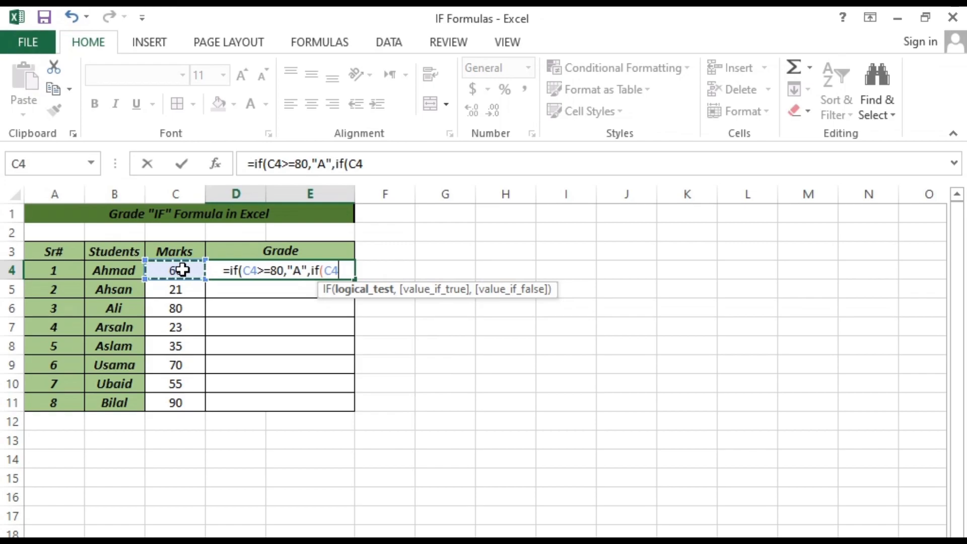
type(">=")
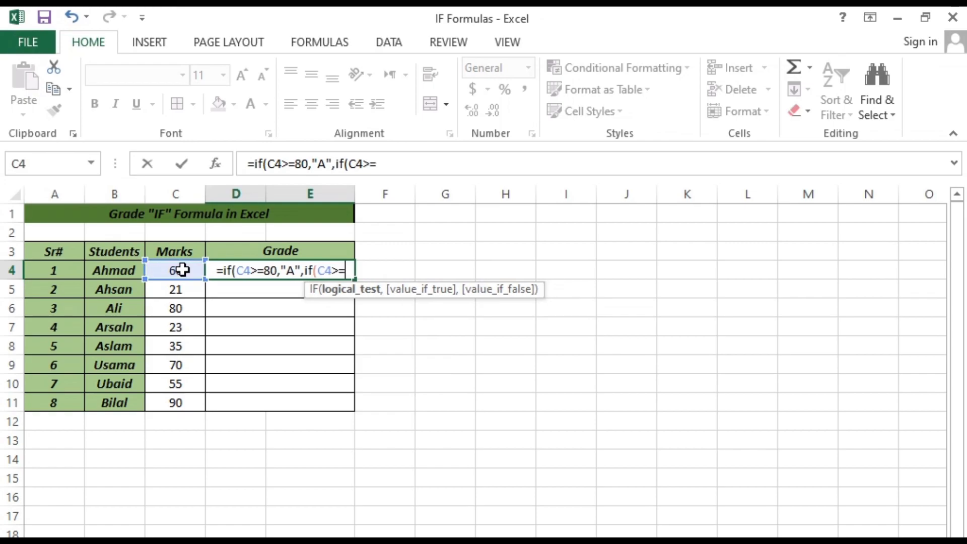
type("60")
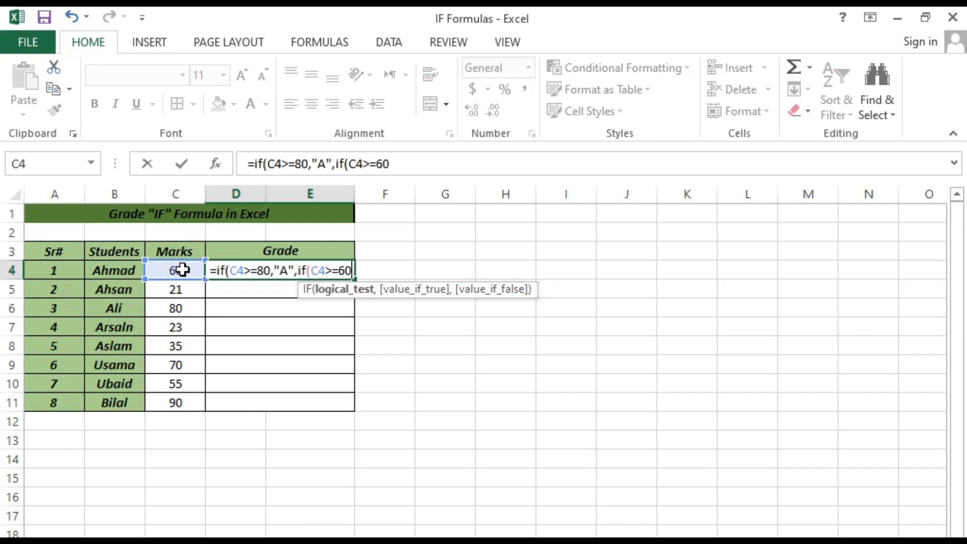
type(",")
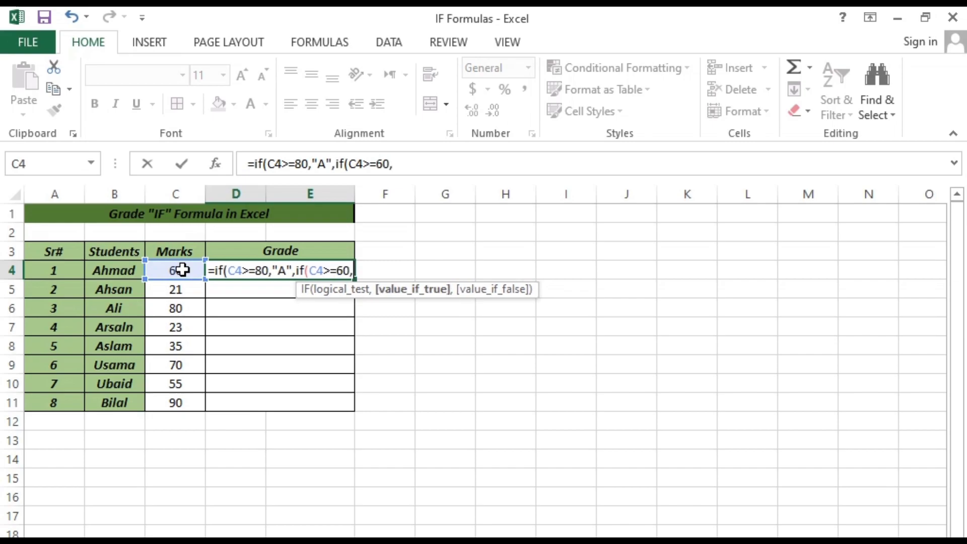
type("\"B\"")
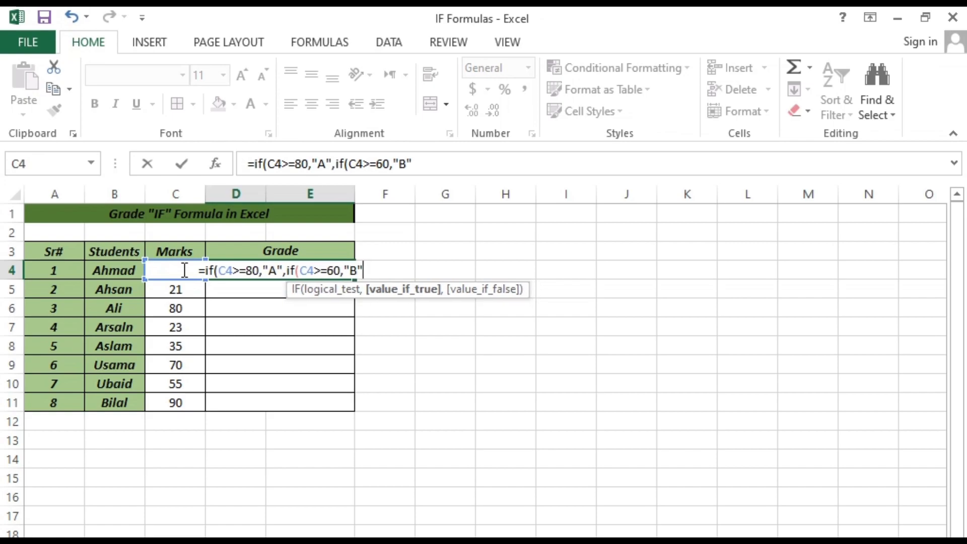
type(",")
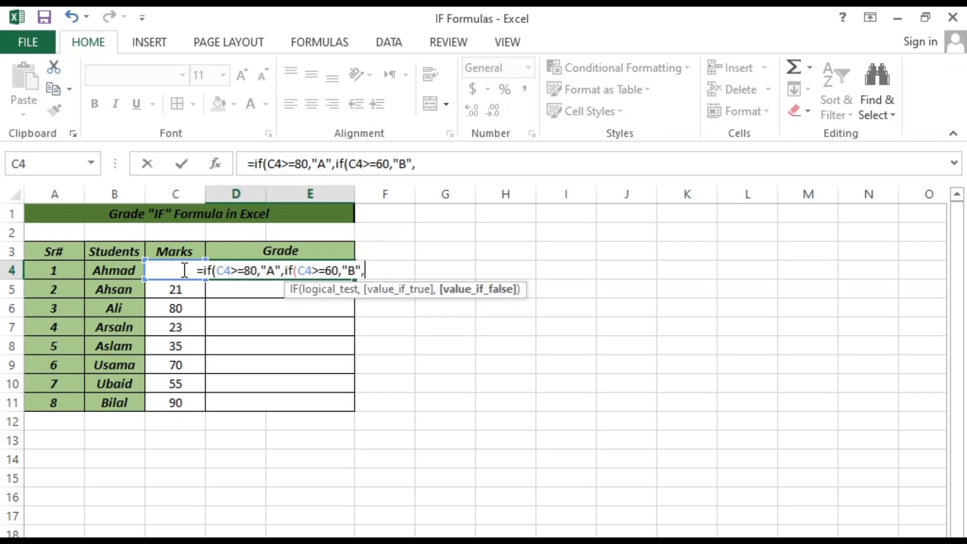
type("if")
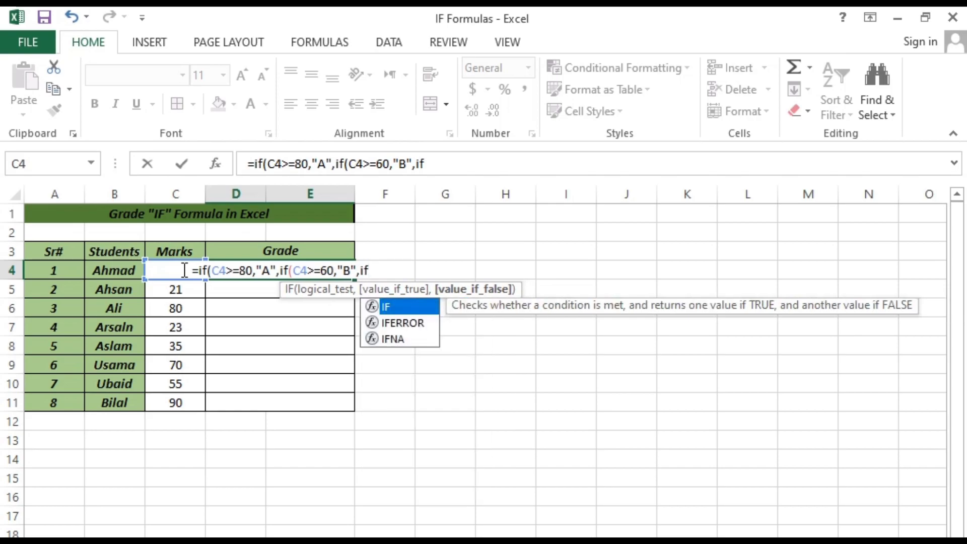
type("(")
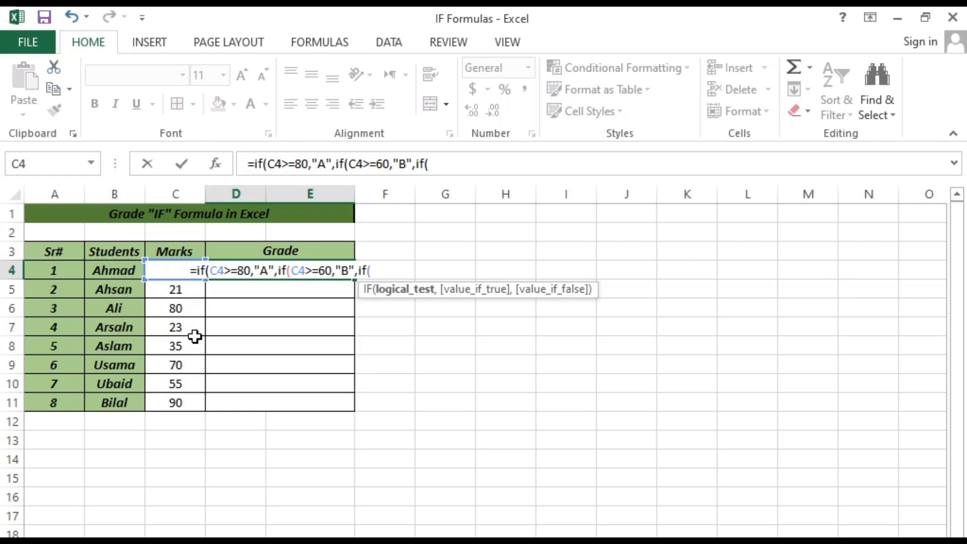
- Nest a third IF as the next false value in the D4 grade formula, returning "C" when C4>=40
type("C")
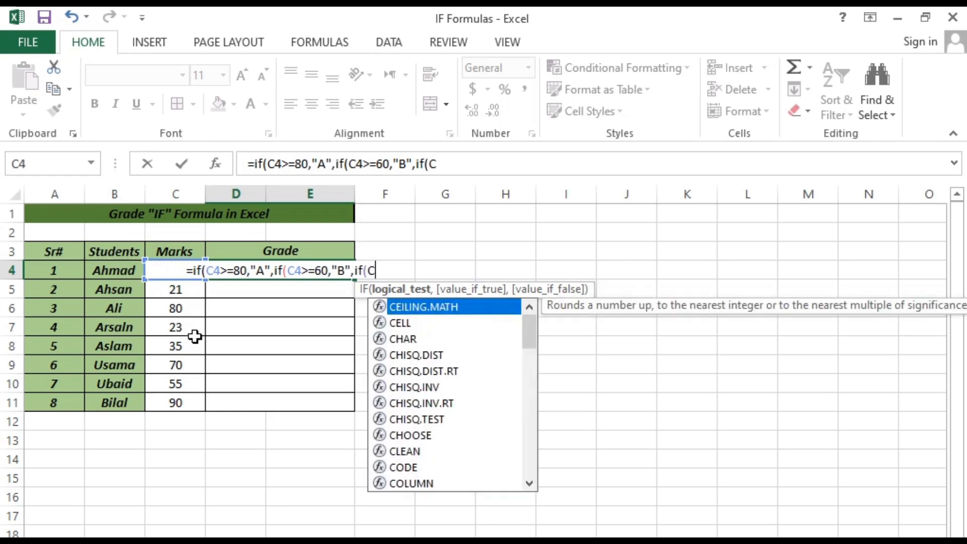
type("4")
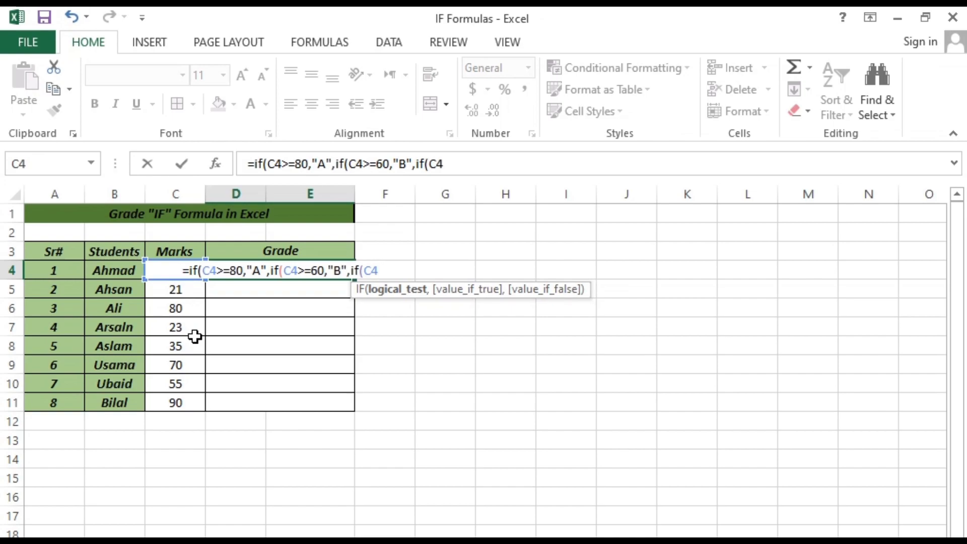
type(">=")
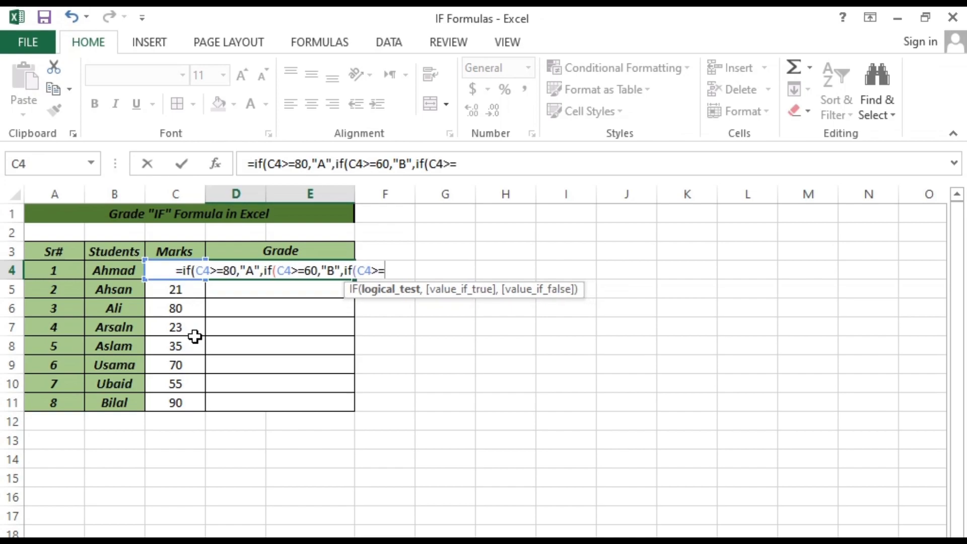
type("4")
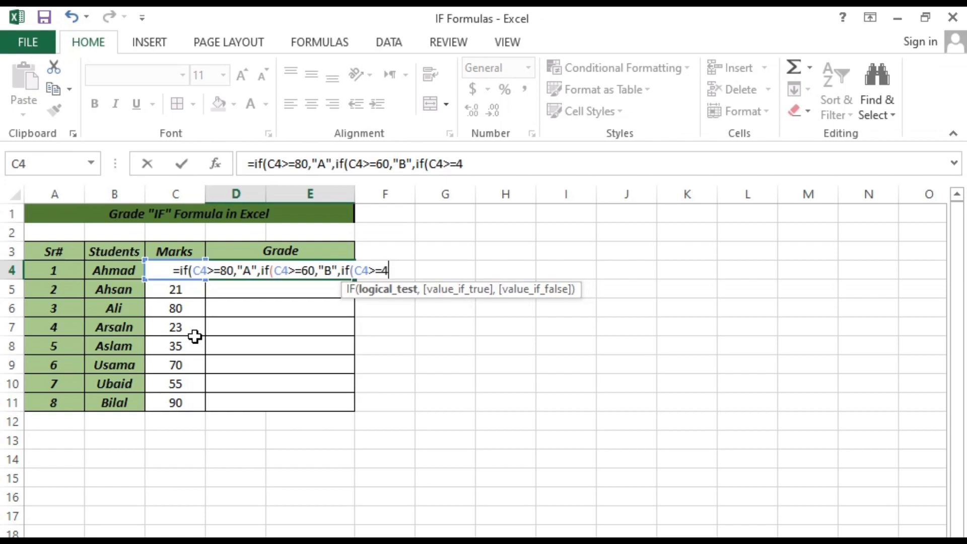
type("0")
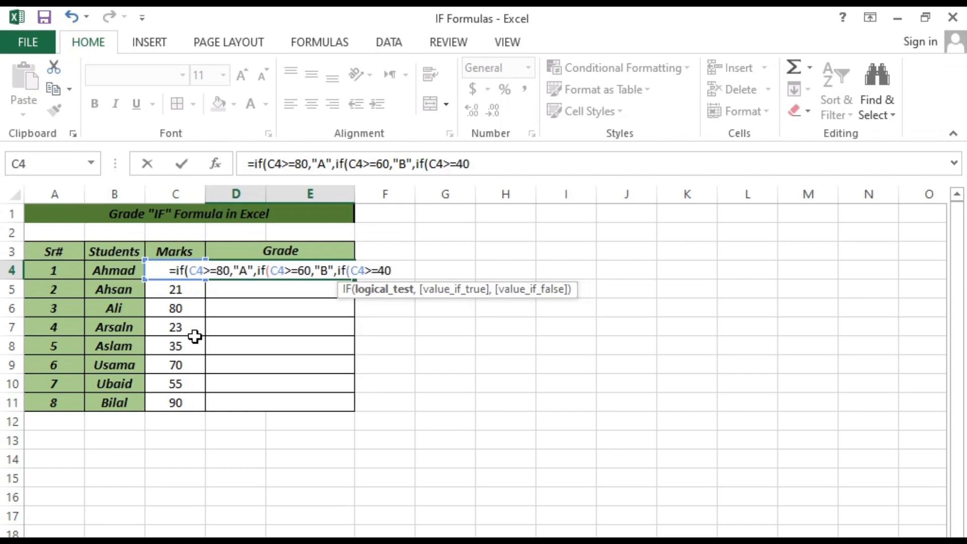
type("<")
key("BackSpace")
type(",")
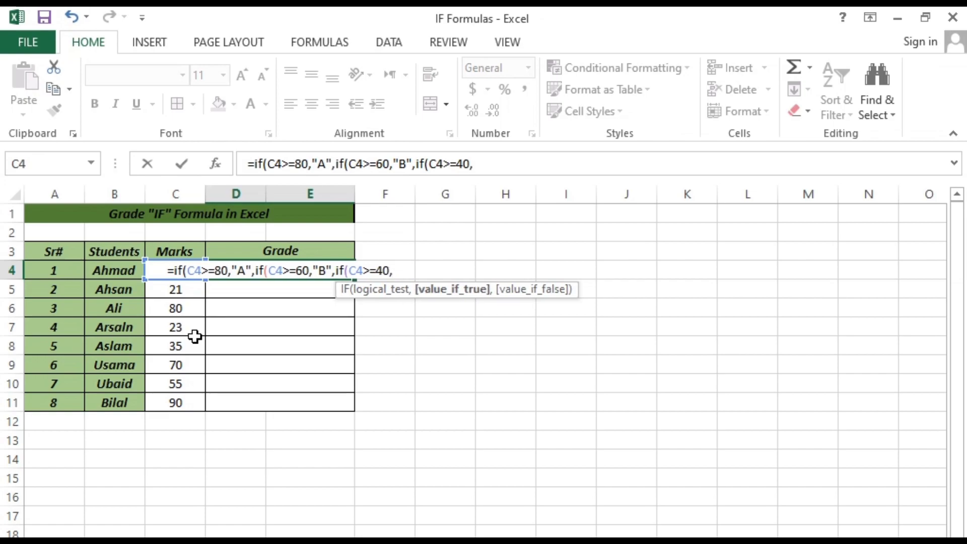
type("\"C\"")
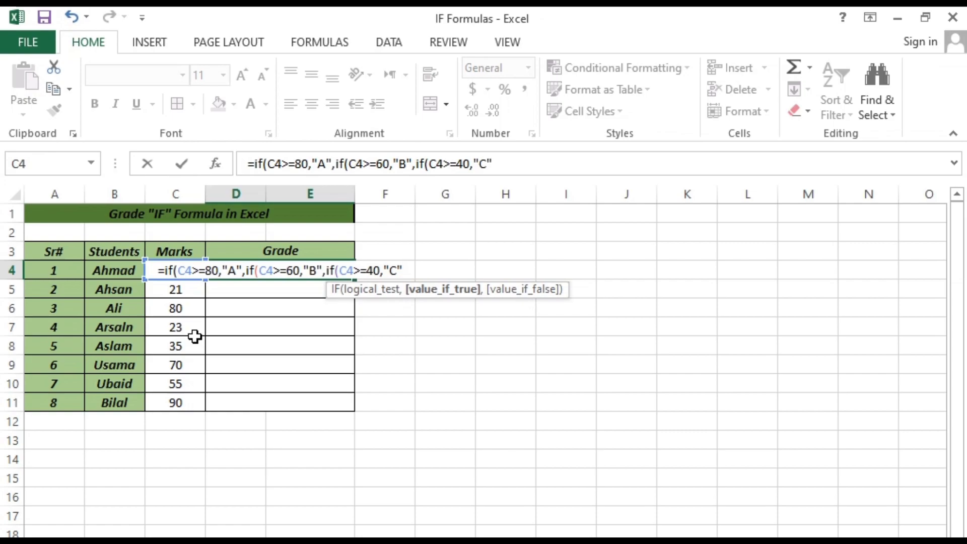
type(",\"")
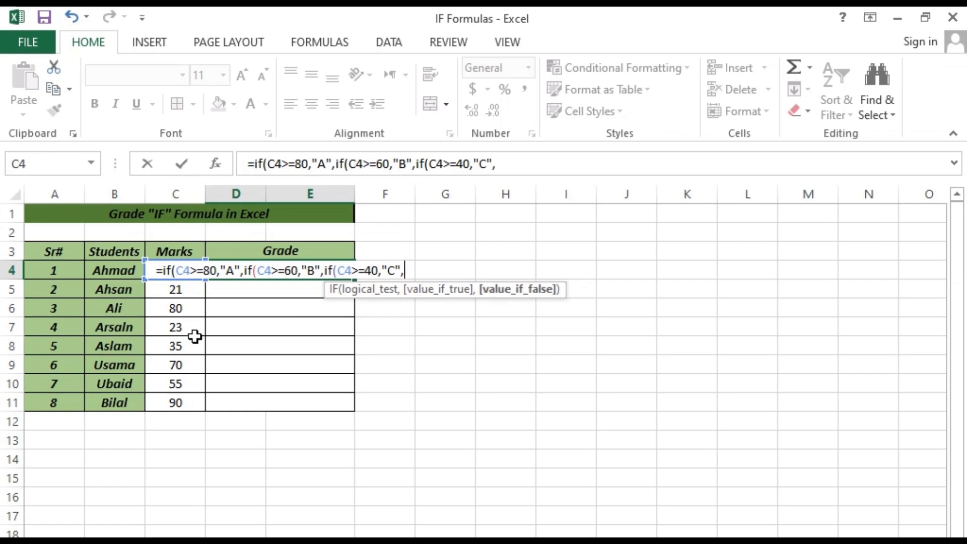
type("D\"")
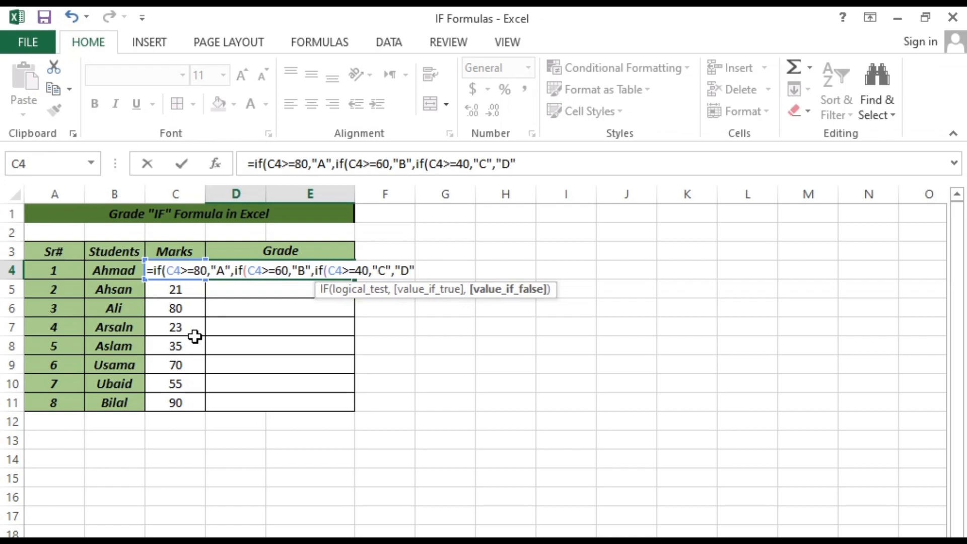
type(")))")
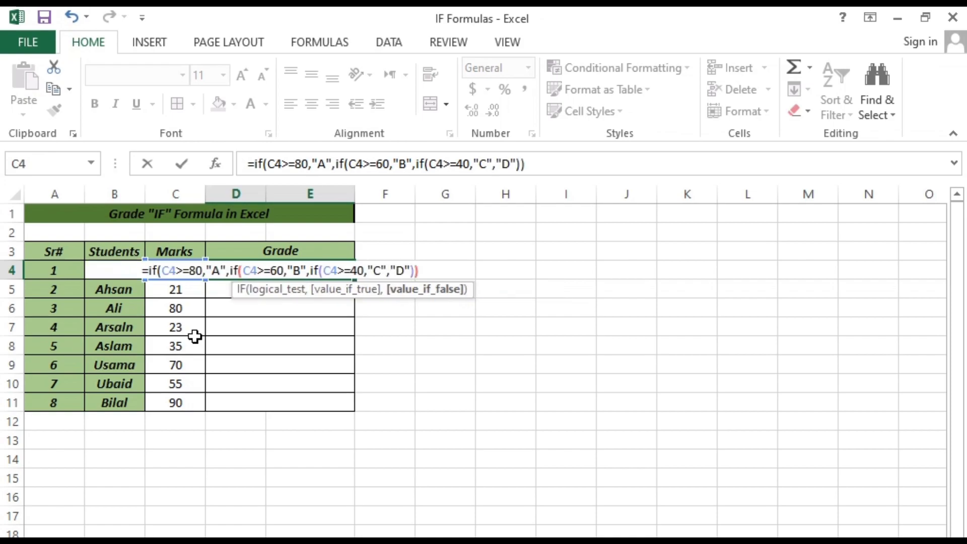
- Complete the D4 grade formula with "D" as the final false value, closing all three IFs, and enter it
key("Return")
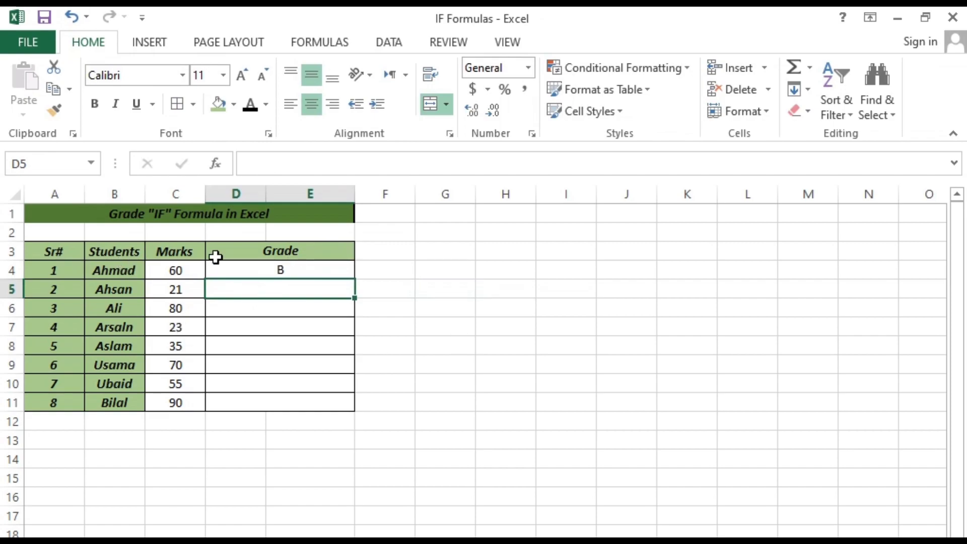
- Fill the D4 formula down the Grade column through row 11
left_click(263, 270)
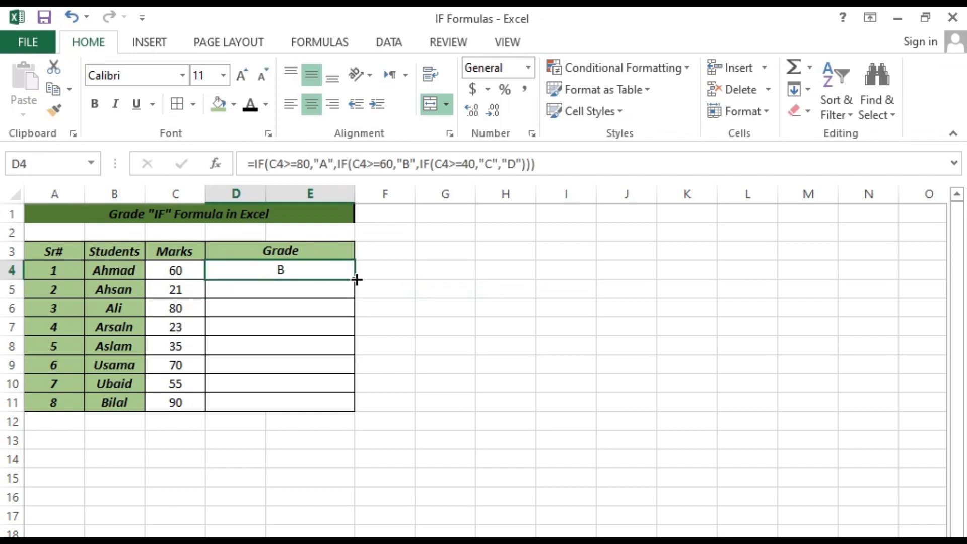
double_click(356, 279)
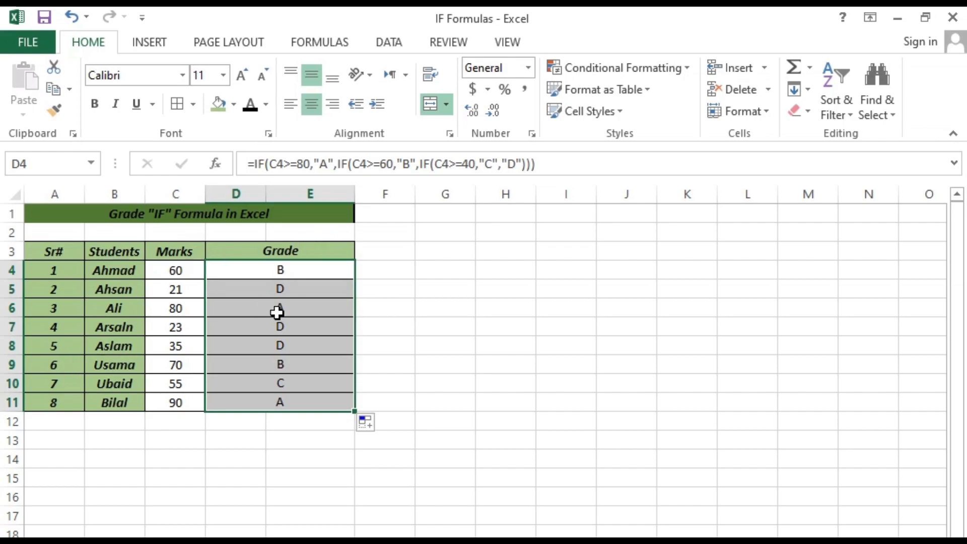